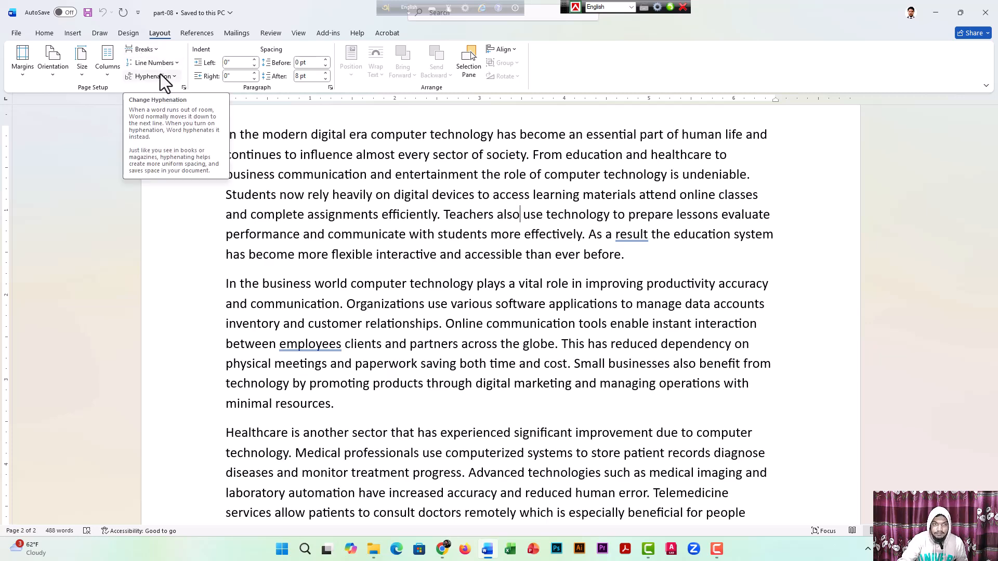
- Review the custom margin settings without changing them, and apply the Normal margins preset with 1" on every side
{"action": "left_click", "coordinate": [22, 77]}
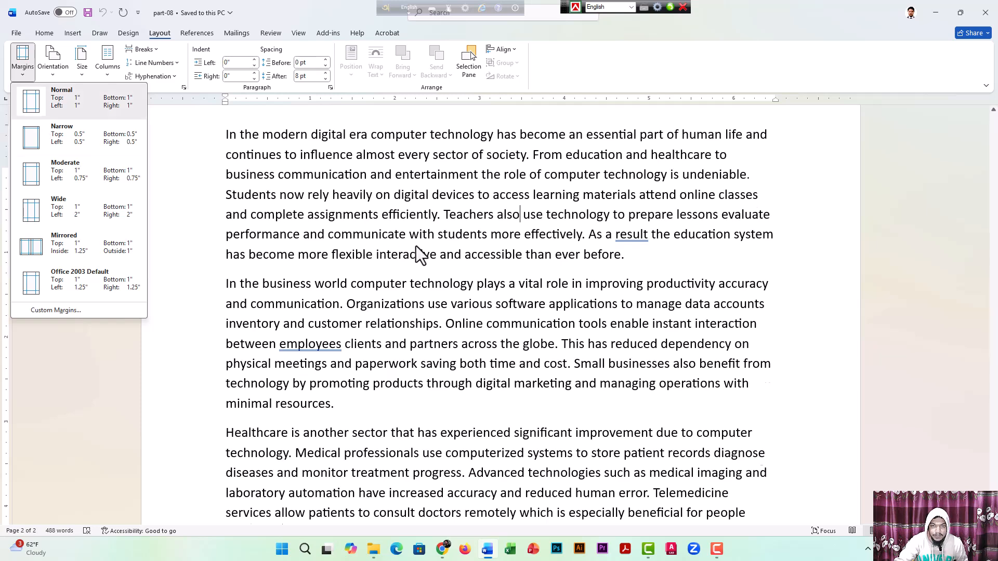
{"action": "scroll", "coordinate": [424, 244], "scroll_direction": "up", "scroll_amount": 2}
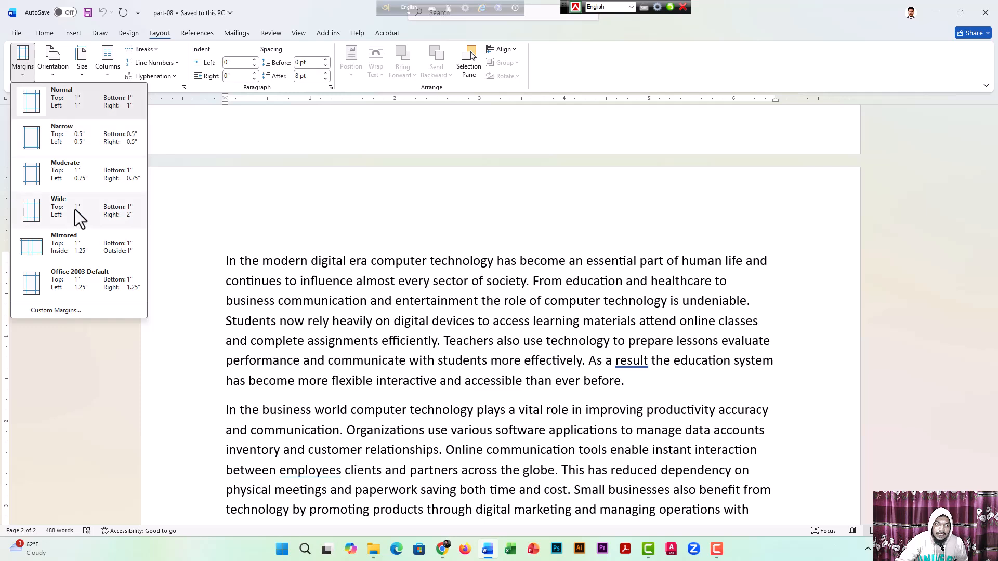
{"action": "left_click", "coordinate": [72, 310]}
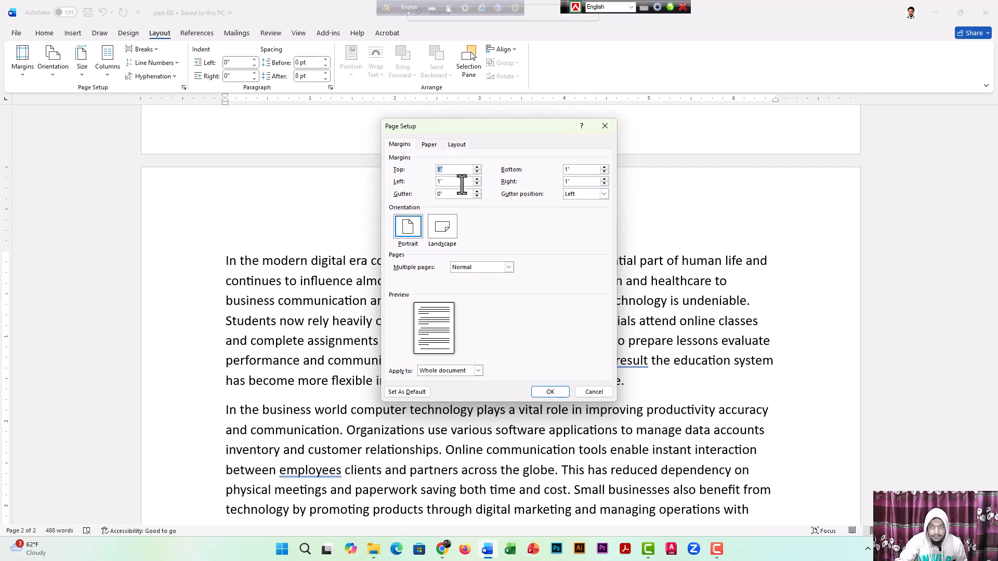
{"action": "left_click", "coordinate": [604, 130]}
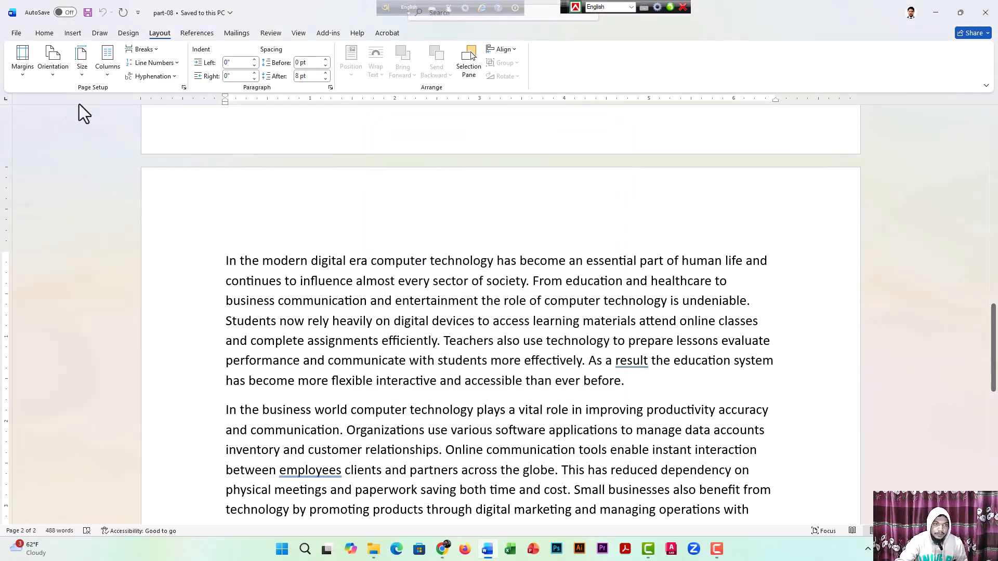
{"action": "left_click", "coordinate": [20, 78]}
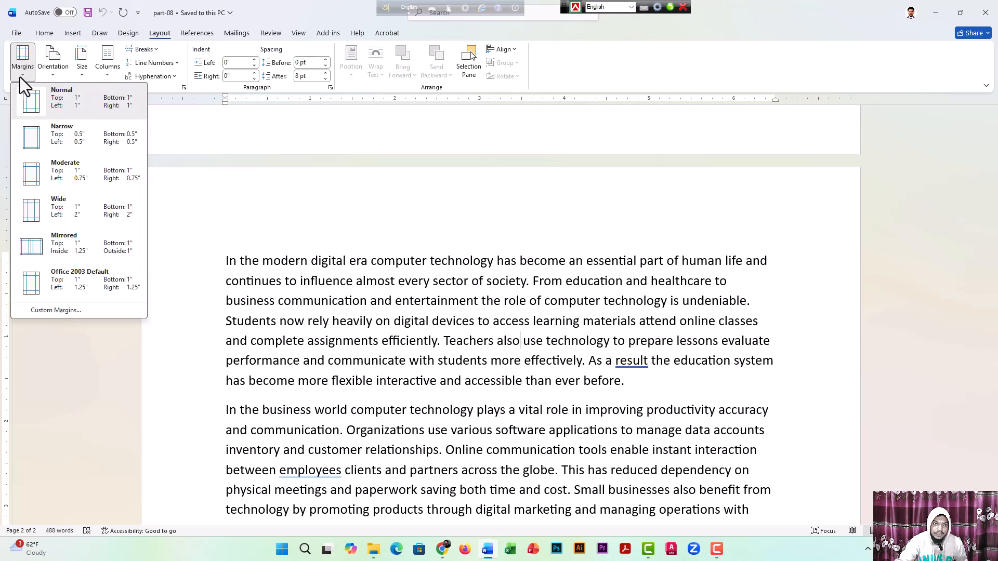
{"action": "left_click", "coordinate": [62, 102]}
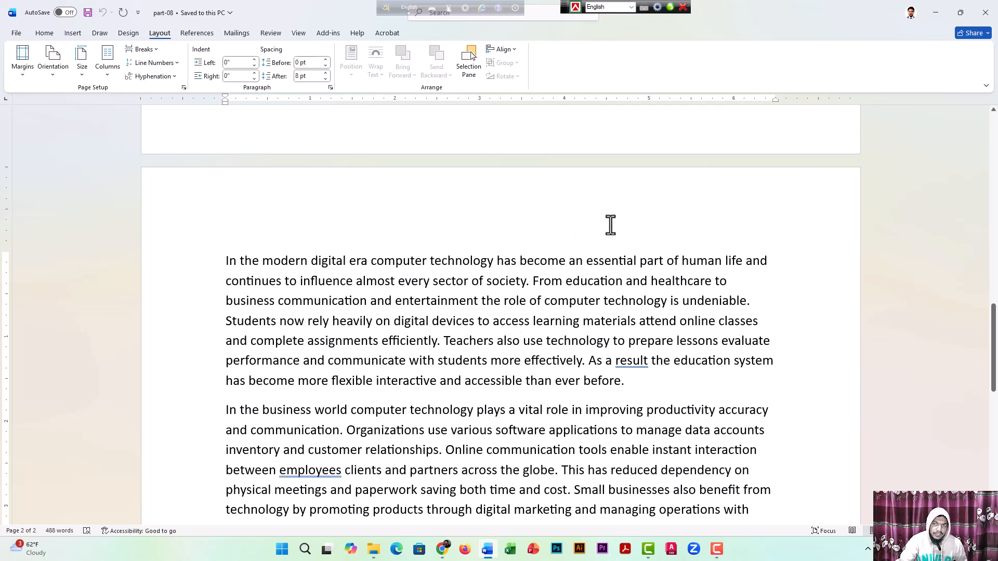
- Set the document's page orientation to Landscape
{"action": "left_click", "coordinate": [58, 79]}
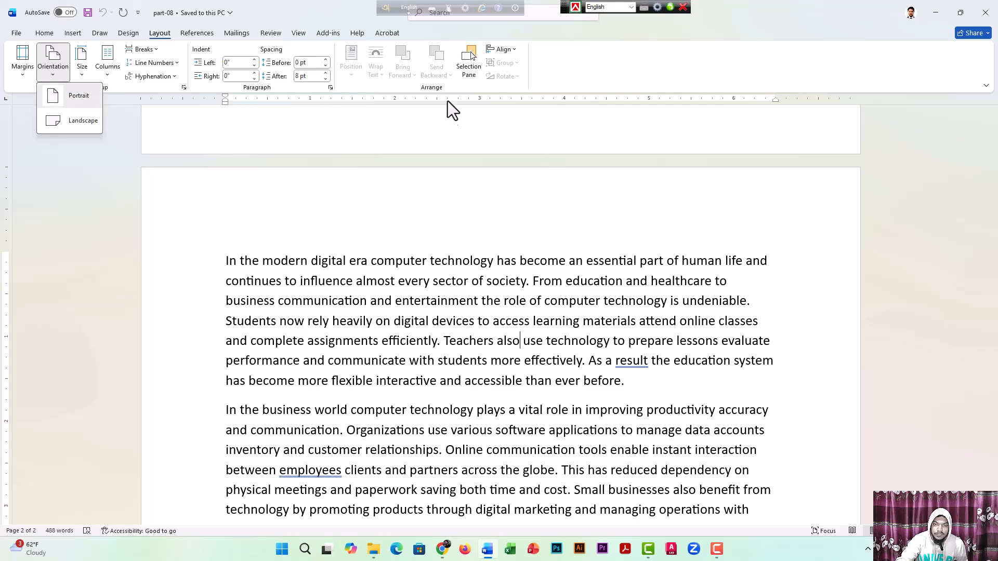
{"action": "scroll", "coordinate": [474, 245], "scroll_direction": "down", "scroll_amount": 2}
{"action": "scroll", "coordinate": [475, 274], "scroll_direction": "up", "scroll_amount": 1}
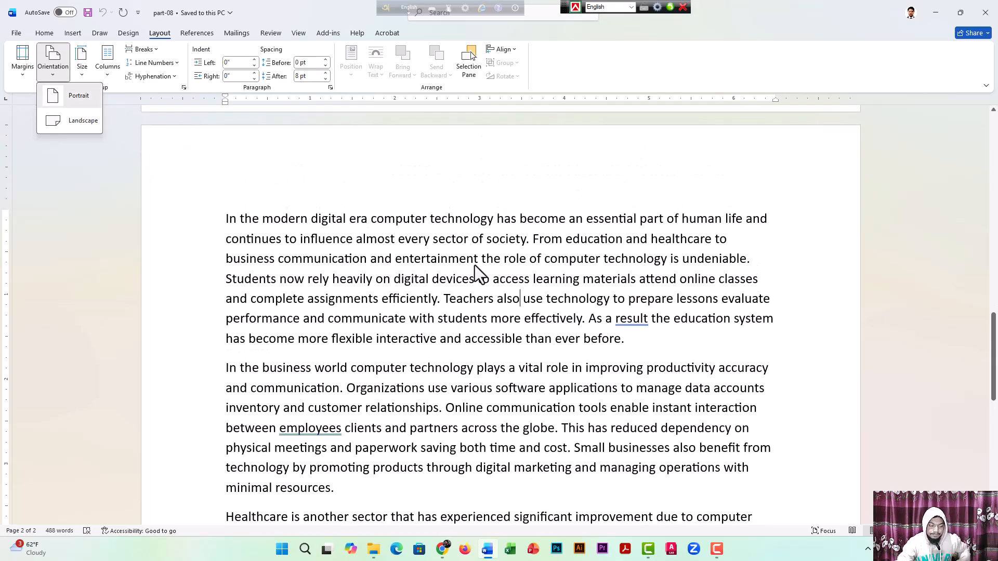
{"action": "scroll", "coordinate": [402, 161], "scroll_direction": "down", "scroll_amount": 8, "text": "ctrl"}
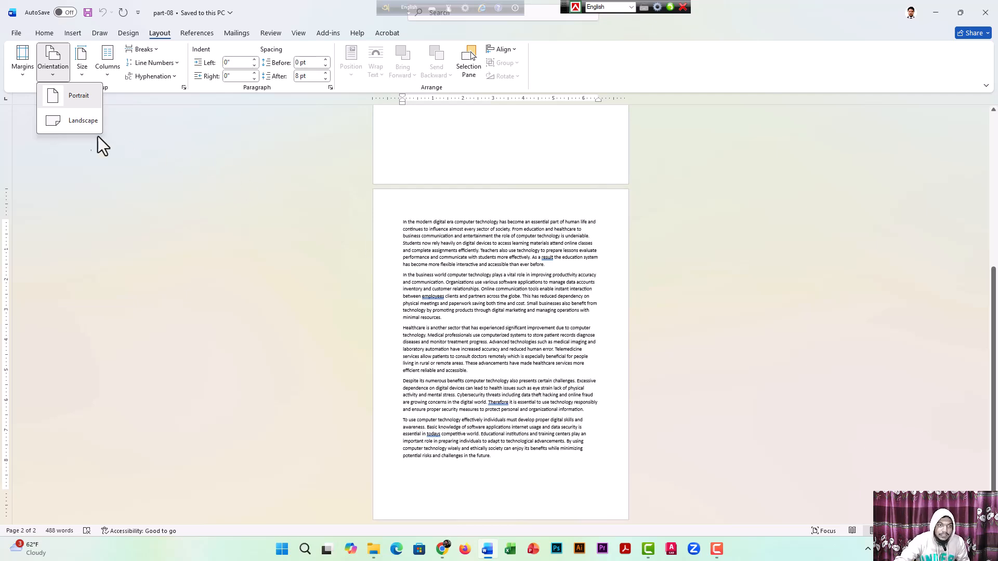
{"action": "left_click", "coordinate": [85, 129]}
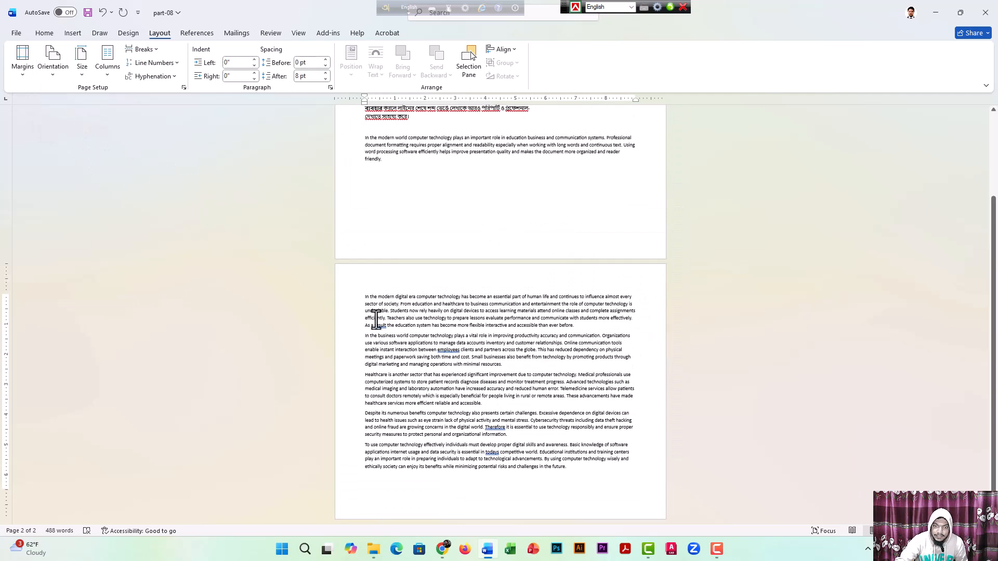
{"action": "scroll", "coordinate": [543, 424], "scroll_direction": "up", "scroll_amount": 3}
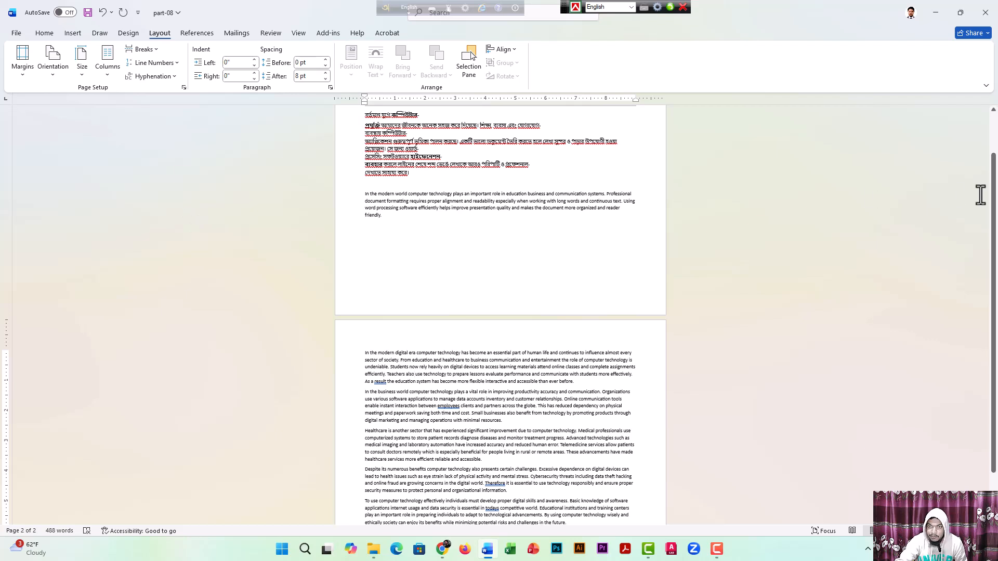
- Switch the page orientation to Portrait and back to Landscape to compare the two layouts
{"action": "left_click", "coordinate": [55, 79]}
{"action": "left_click", "coordinate": [67, 96]}
{"action": "left_click", "coordinate": [54, 75]}
{"action": "left_click", "coordinate": [81, 126]}
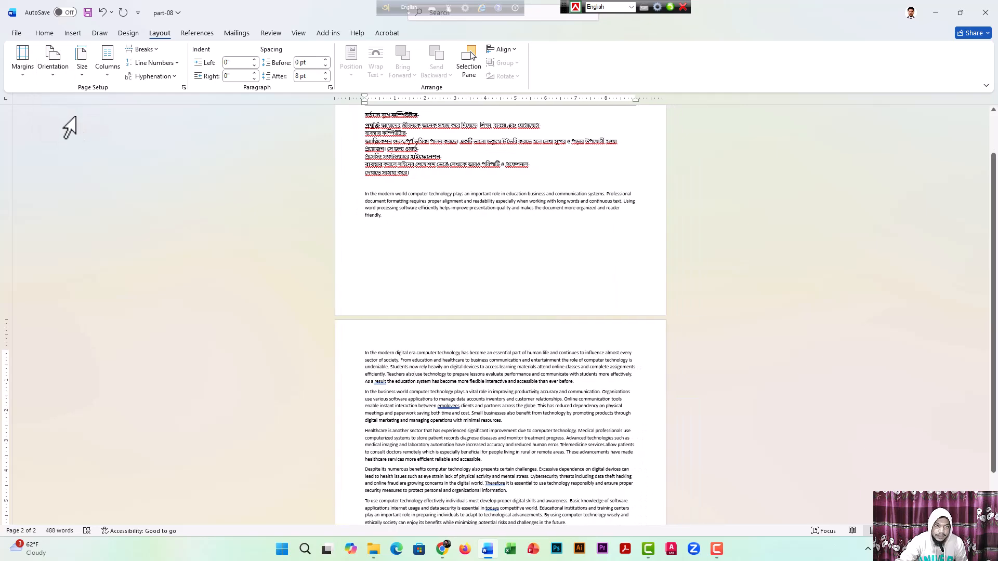
- Return the document's pages to Portrait orientation
{"action": "left_click", "coordinate": [61, 80]}
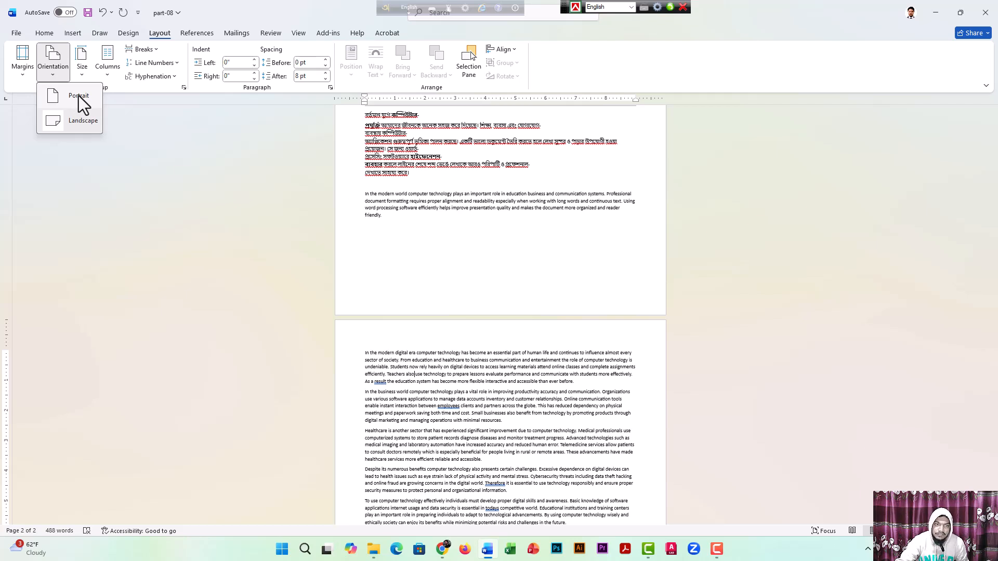
{"action": "left_click", "coordinate": [81, 99]}
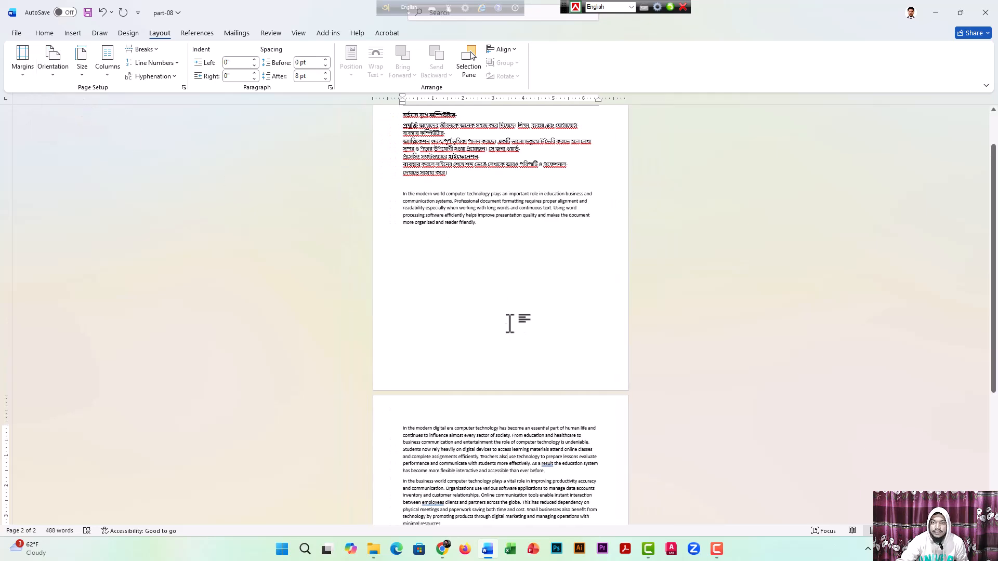
{"action": "scroll", "coordinate": [519, 305], "scroll_direction": "up", "scroll_amount": 5}
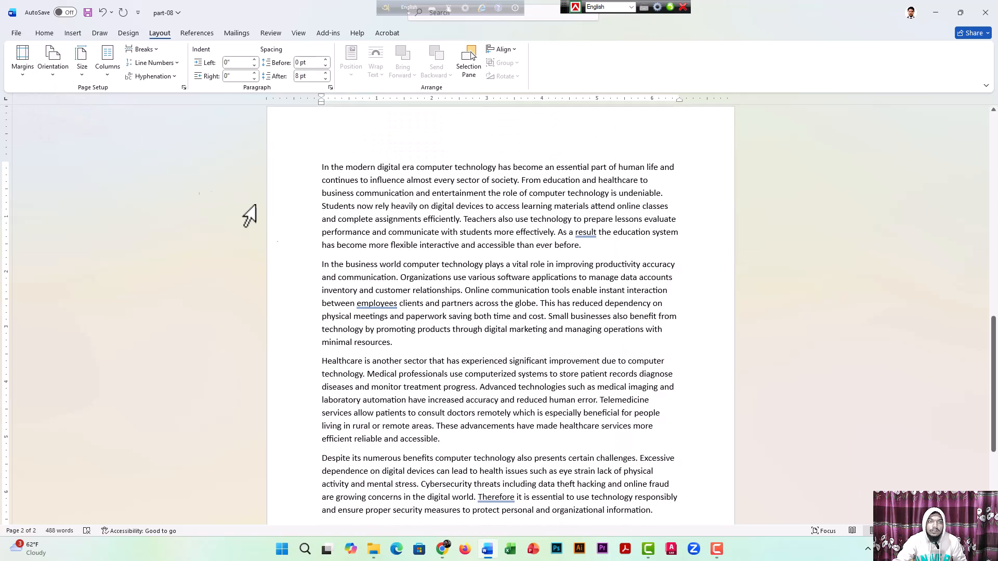
- Review the additional paper size settings without changing them, and set the document's paper size to A4 (8.27" x 11.69")
{"action": "left_click", "coordinate": [85, 76]}
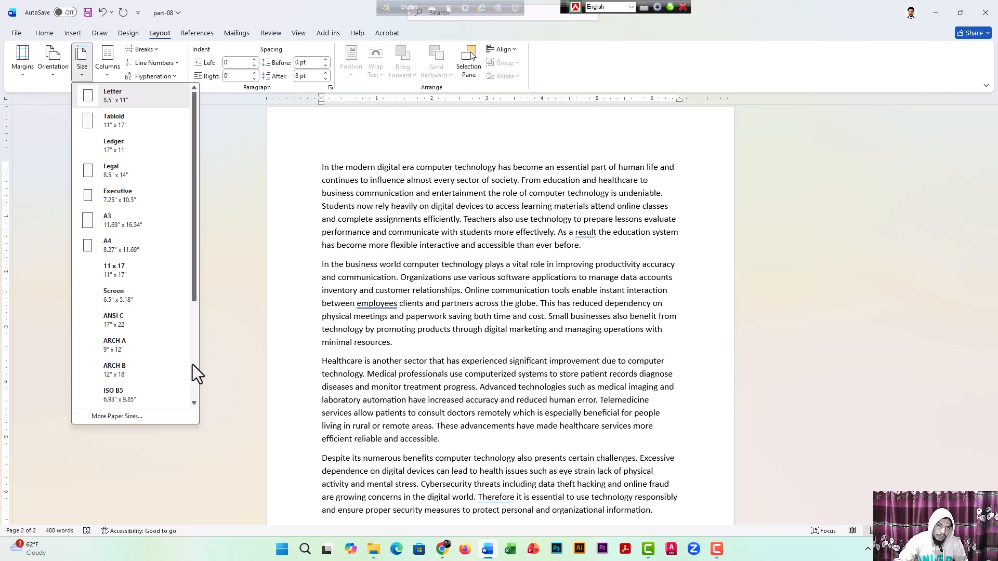
{"action": "left_click", "coordinate": [124, 416]}
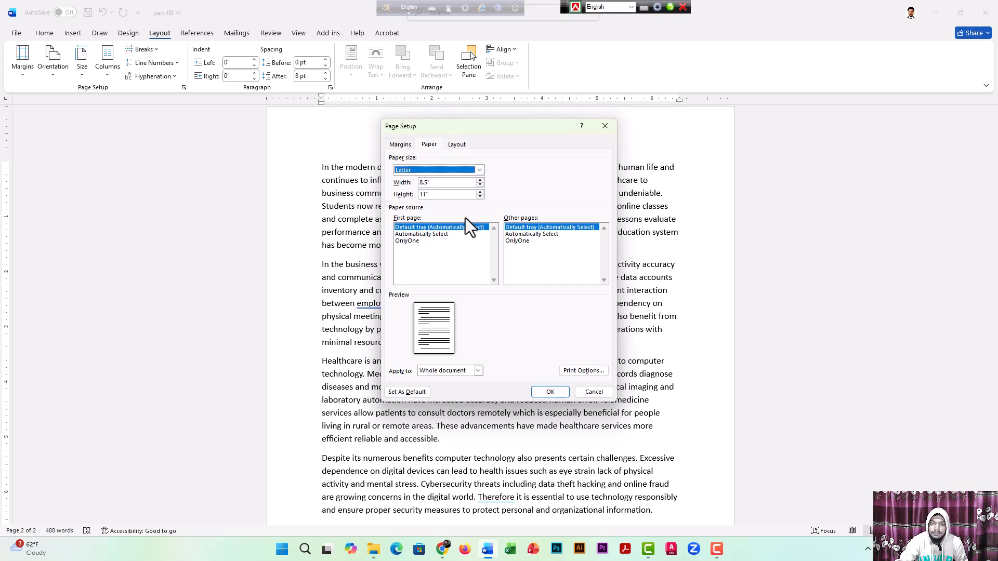
{"action": "left_click", "coordinate": [603, 126]}
{"action": "left_click", "coordinate": [84, 79]}
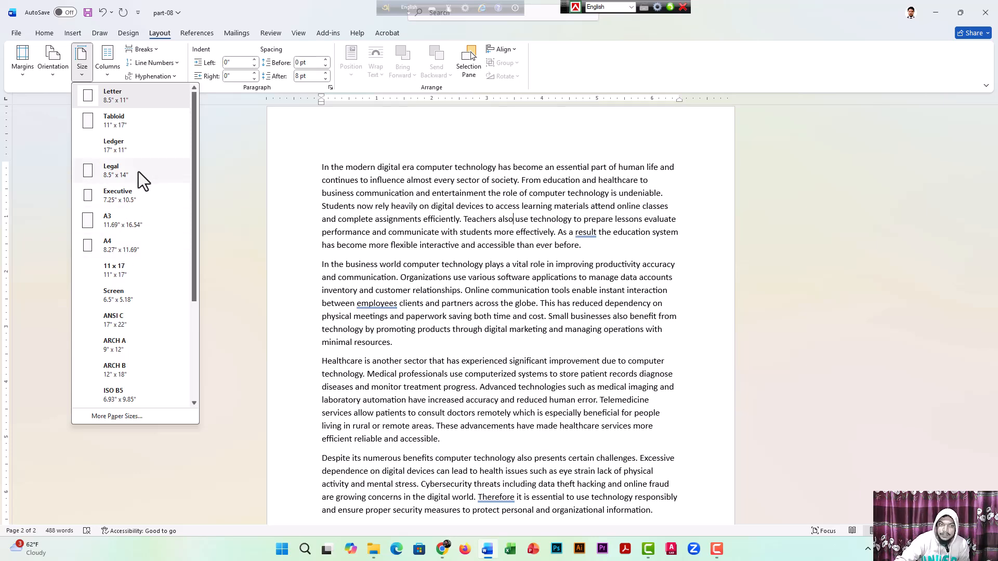
{"action": "left_click", "coordinate": [139, 249]}
{"action": "scroll", "coordinate": [494, 289], "scroll_direction": "up", "scroll_amount": 2}
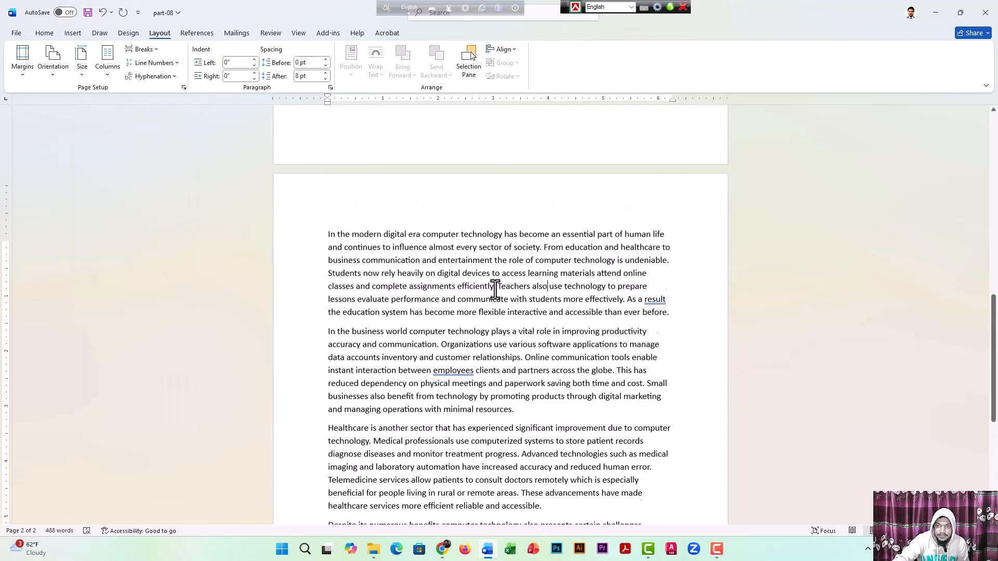
{"action": "scroll", "coordinate": [498, 292], "scroll_direction": "up", "scroll_amount": 1}
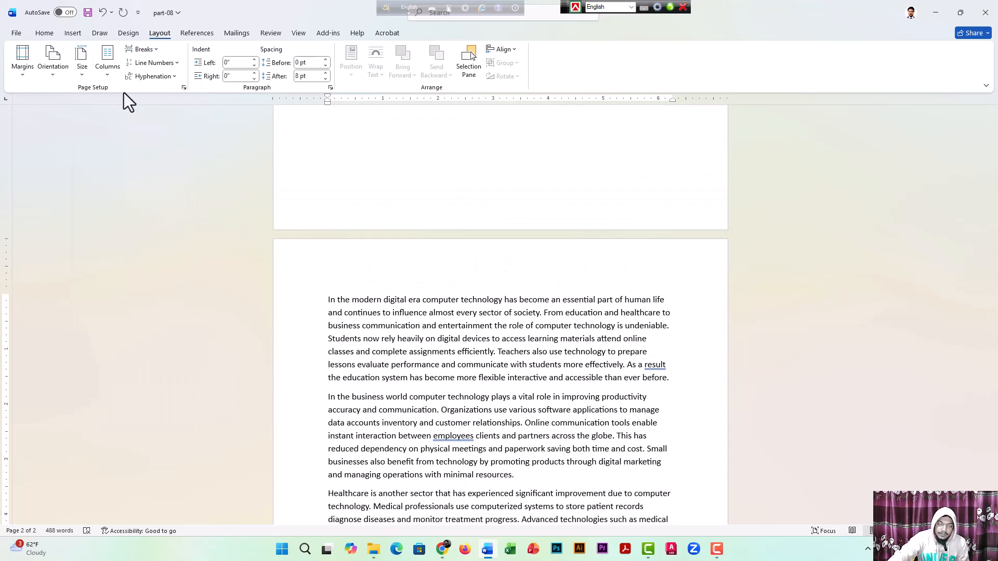
- Select all the English paragraphs on page 2 and arrange them in two columns
{"action": "scroll", "coordinate": [490, 285], "scroll_direction": "down", "scroll_amount": 4}
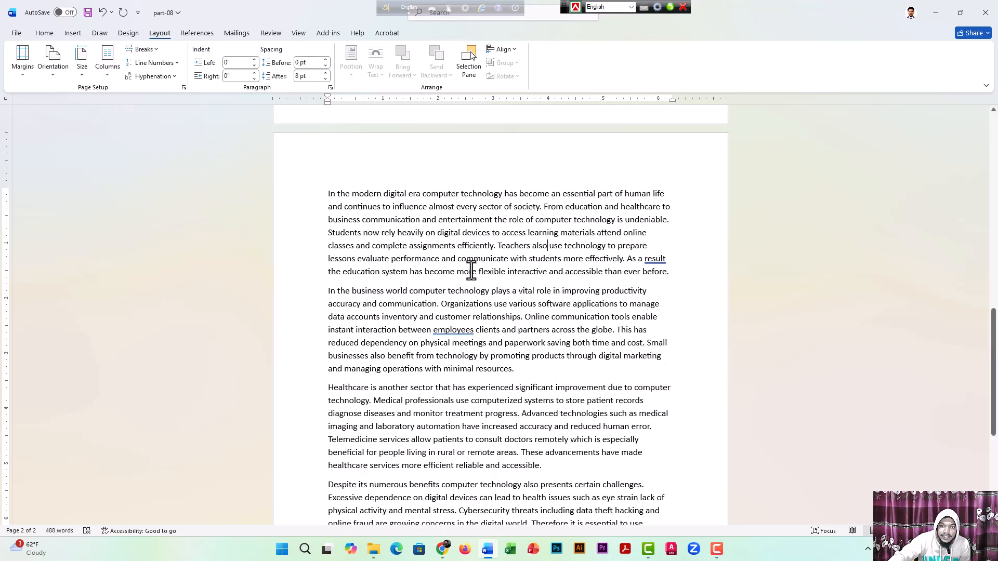
{"action": "mouse_move", "coordinate": [327, 141]}
{"action": "left_mouse_down"}
{"action": "mouse_move", "coordinate": [484, 307]}
{"action": "mouse_move", "coordinate": [495, 361]}
{"action": "mouse_move", "coordinate": [619, 401]}
{"action": "mouse_move", "coordinate": [629, 463]}
{"action": "mouse_move", "coordinate": [582, 494]}
{"action": "mouse_move", "coordinate": [584, 403]}
{"action": "mouse_move", "coordinate": [617, 412]}
{"action": "mouse_move", "coordinate": [576, 492]}
{"action": "mouse_move", "coordinate": [531, 512]}
{"action": "left_mouse_up"}
{"action": "scroll", "coordinate": [491, 357], "scroll_direction": "down", "scroll_amount": 3}
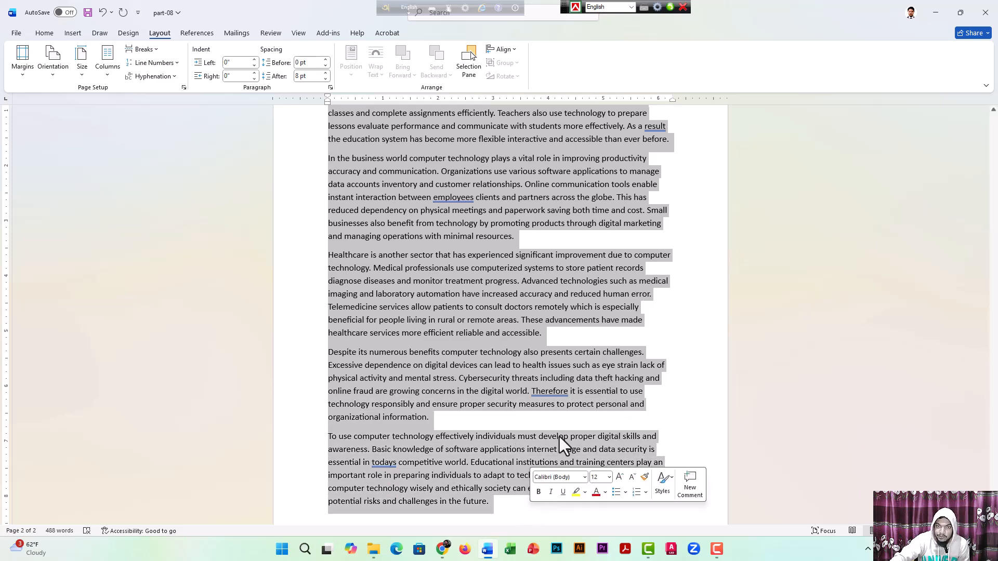
{"action": "scroll", "coordinate": [544, 311], "scroll_direction": "up", "scroll_amount": 1}
{"action": "scroll", "coordinate": [532, 276], "scroll_direction": "up", "scroll_amount": 1}
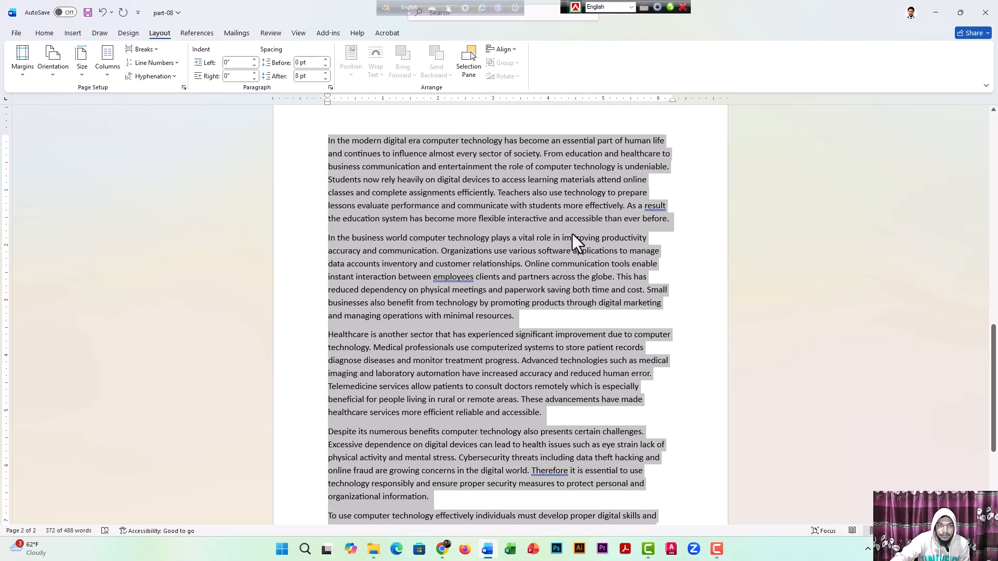
{"action": "left_click", "coordinate": [113, 79]}
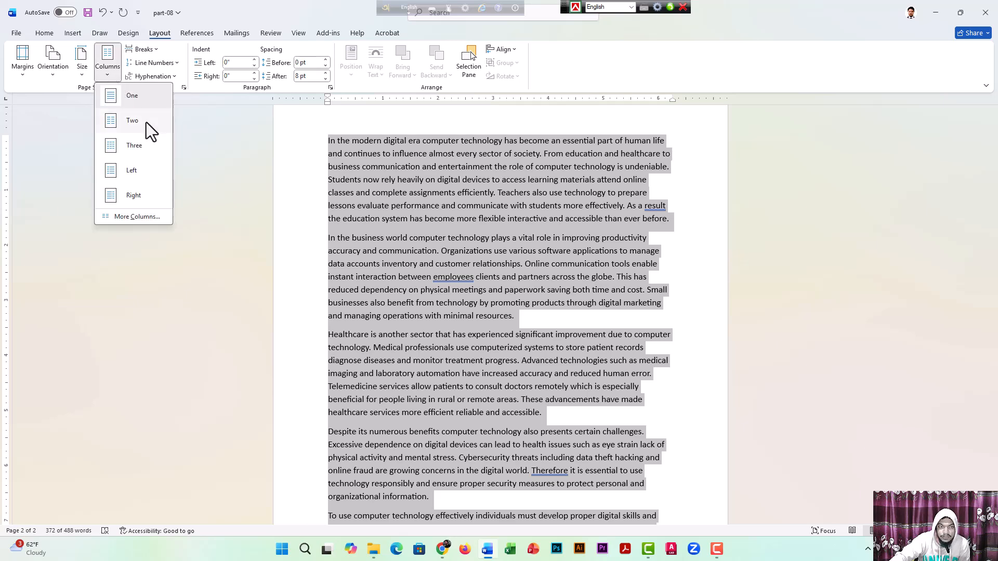
{"action": "left_click", "coordinate": [146, 123]}
- Arrange the selected paragraphs in three columns, and replace that with the Left column preset
{"action": "left_click", "coordinate": [107, 73]}
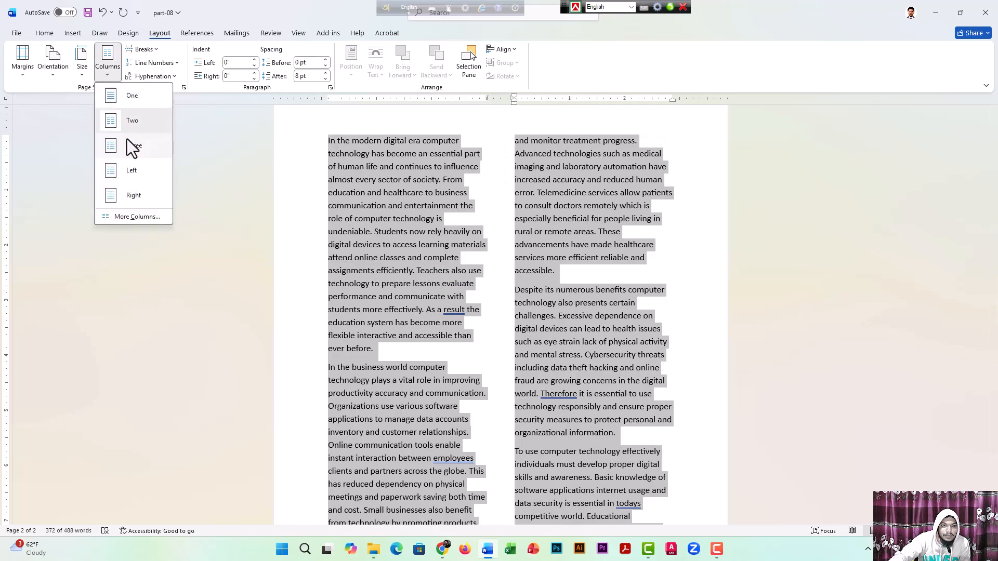
{"action": "left_click", "coordinate": [132, 150]}
{"action": "left_click", "coordinate": [109, 76]}
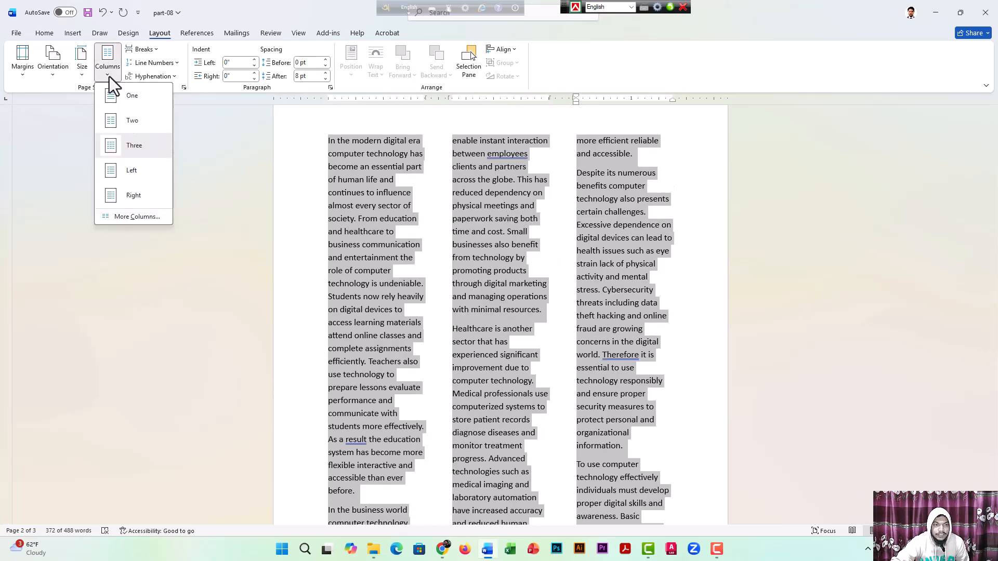
{"action": "left_click", "coordinate": [132, 171]}
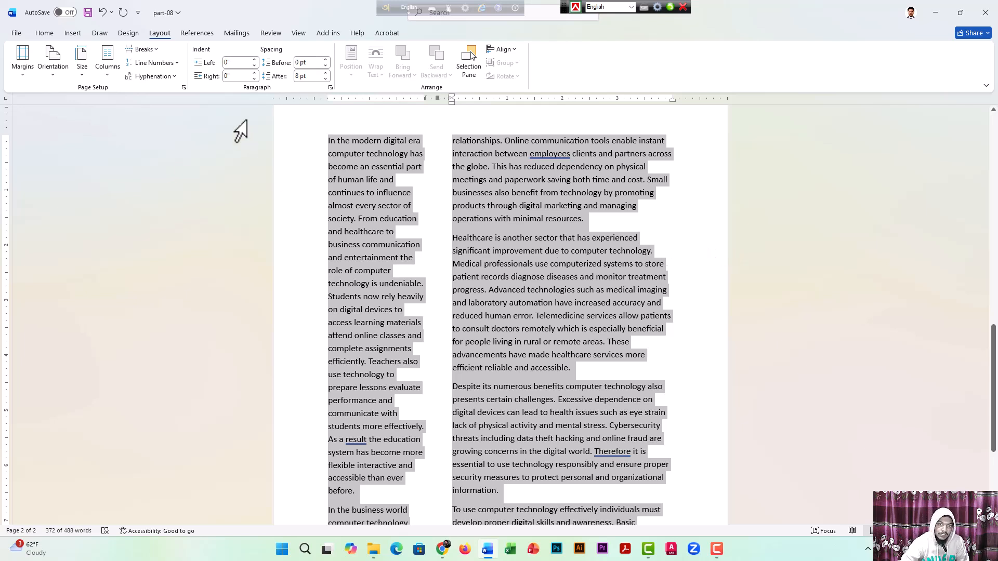
- Apply the Right column preset to the selected paragraphs and accept its detailed column settings as they are
{"action": "left_click", "coordinate": [111, 77]}
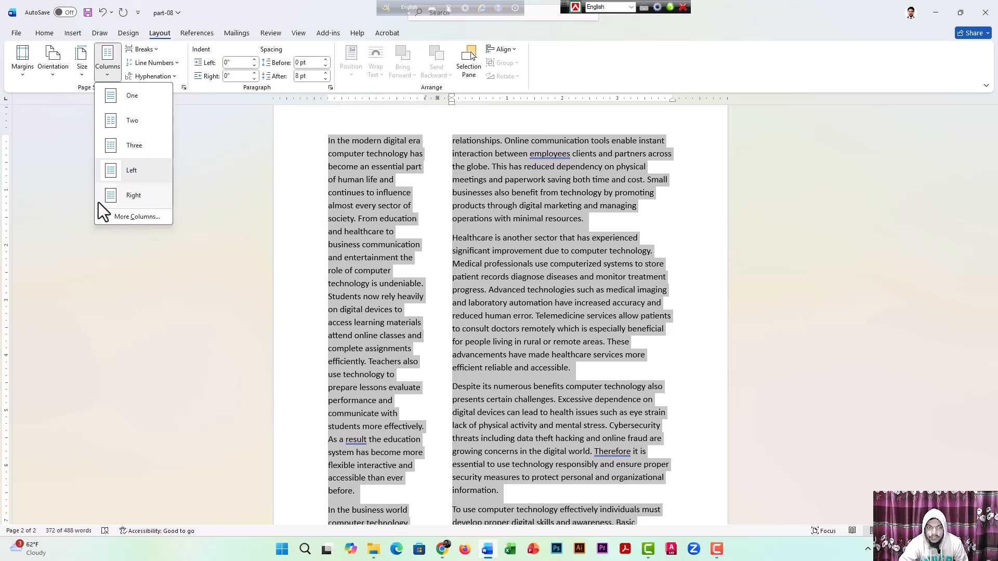
{"action": "left_click", "coordinate": [111, 197]}
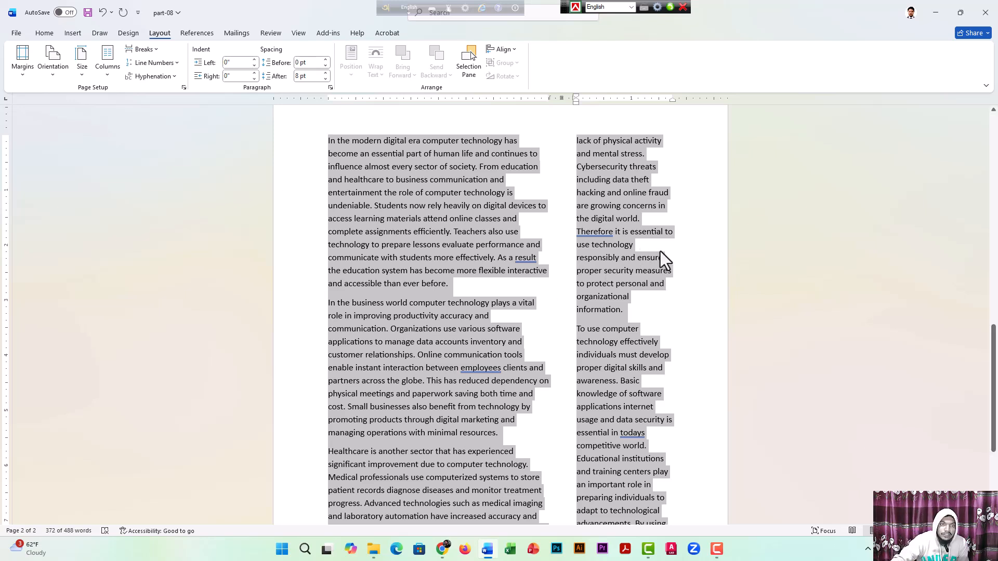
{"action": "left_click", "coordinate": [110, 74]}
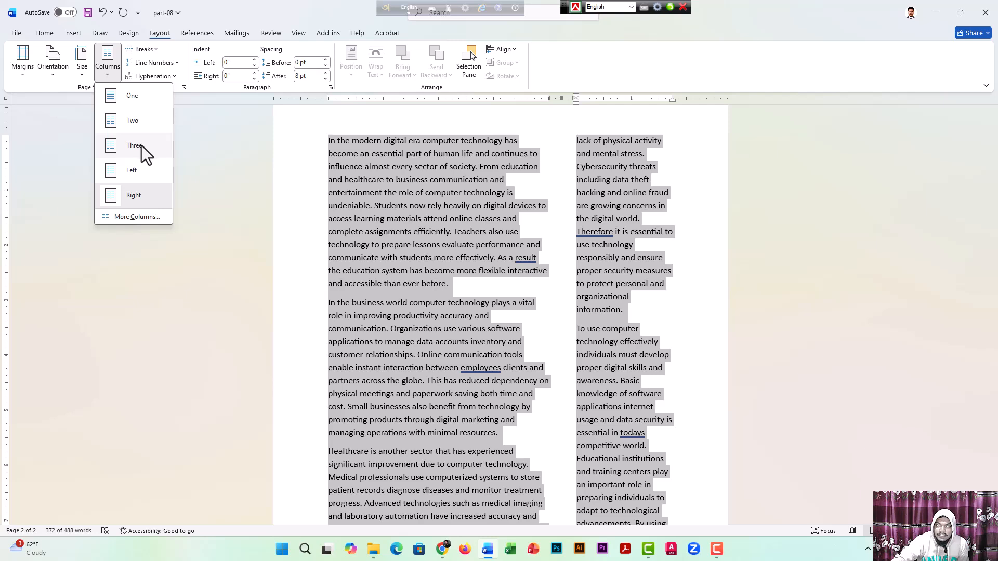
{"action": "left_click", "coordinate": [135, 218]}
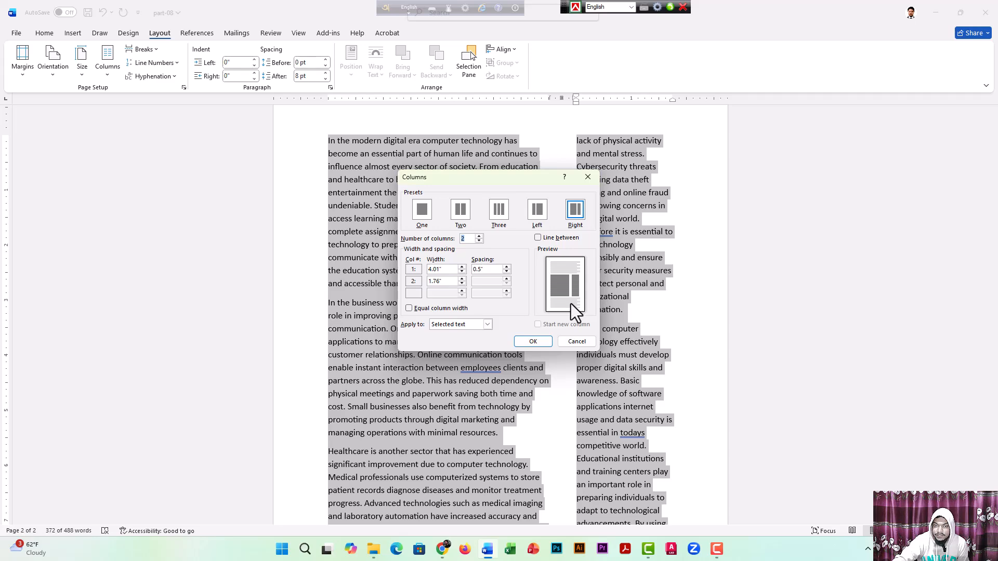
{"action": "left_click", "coordinate": [532, 342]}
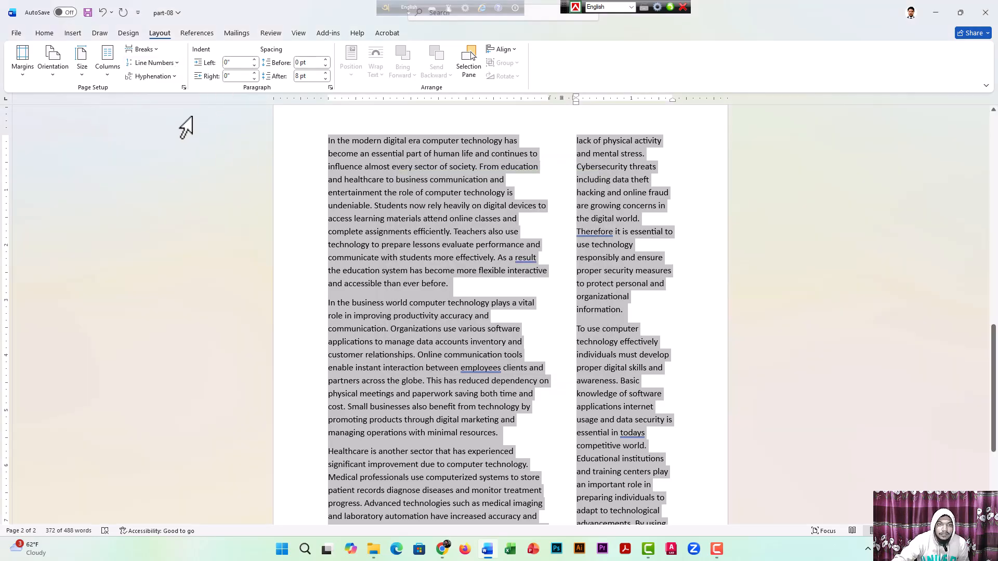
- Return the selected paragraphs on page 2 to a single column and deselect the text
{"action": "left_click", "coordinate": [115, 75]}
{"action": "left_click", "coordinate": [128, 95]}
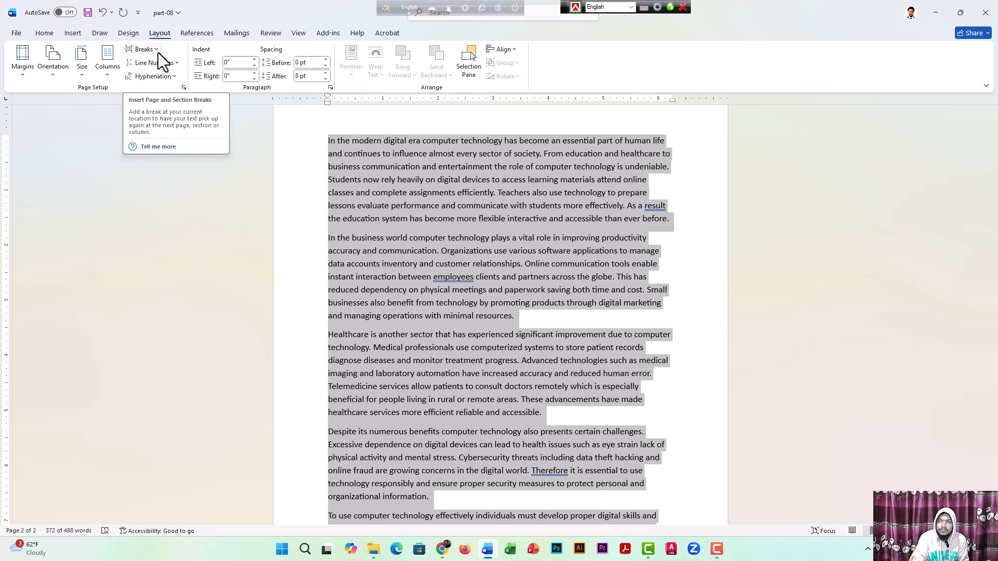
{"action": "left_click", "coordinate": [529, 325]}
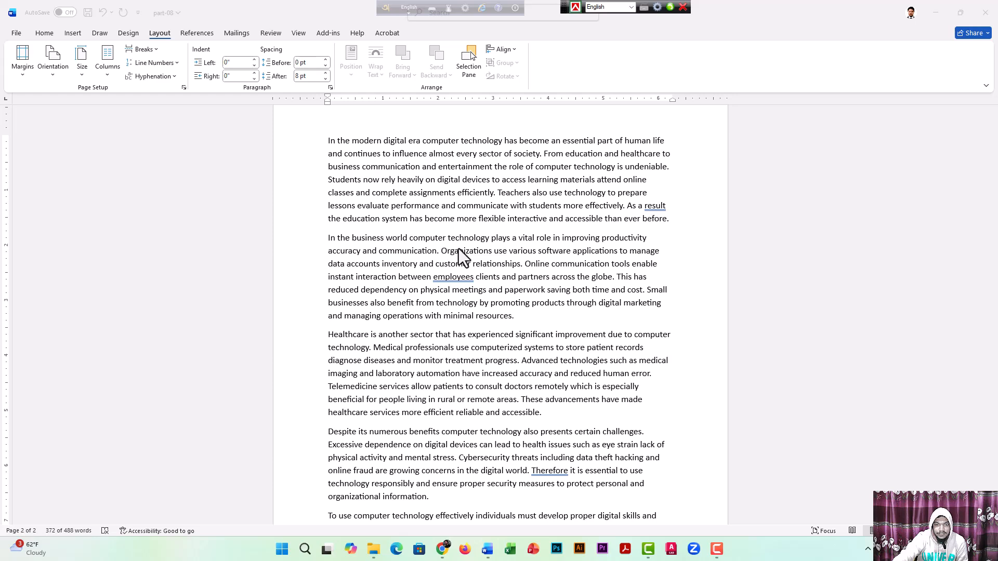
{"action": "scroll", "coordinate": [458, 250], "scroll_direction": "down", "scroll_amount": 1}
{"action": "scroll", "coordinate": [458, 250], "scroll_direction": "up", "scroll_amount": 4}
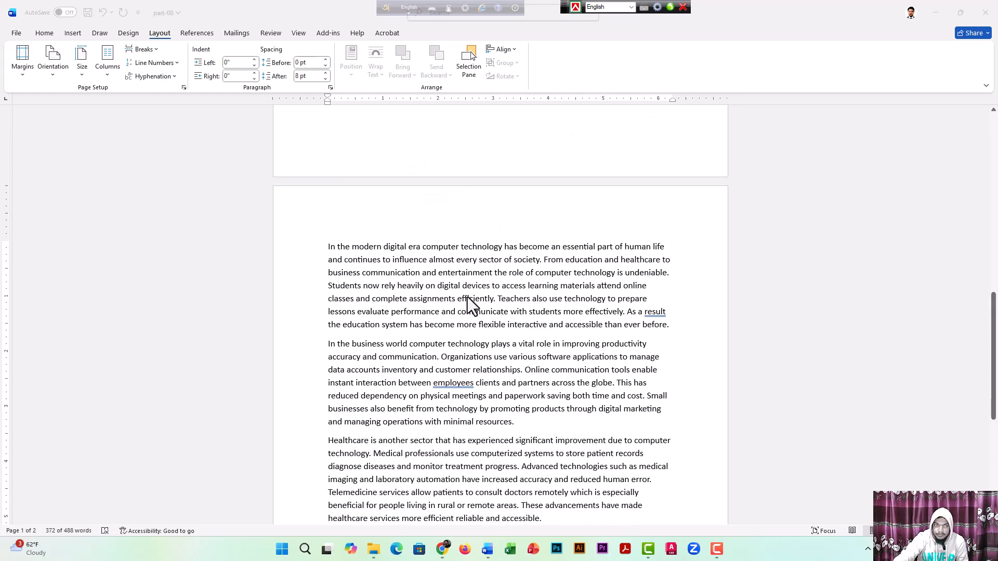
{"action": "key", "text": "ctrl+a"}
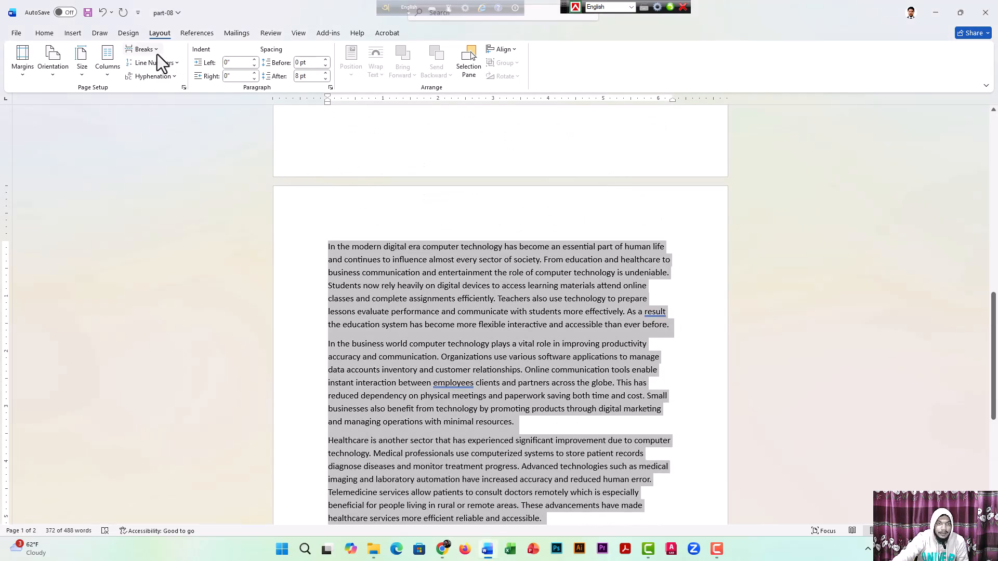
{"action": "left_click", "coordinate": [156, 52]}
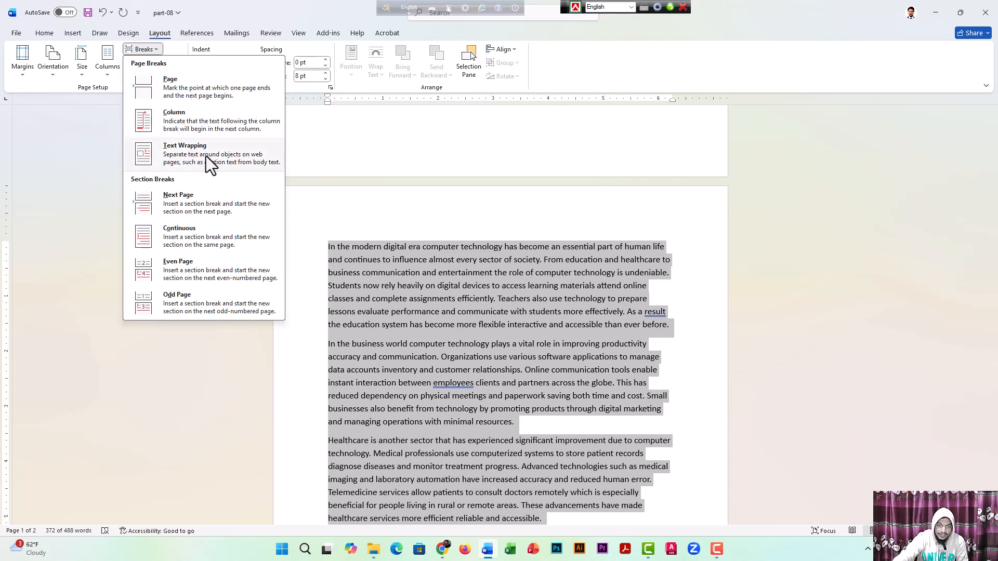
{"action": "left_click", "coordinate": [381, 239]}
{"action": "left_click", "coordinate": [543, 306]}
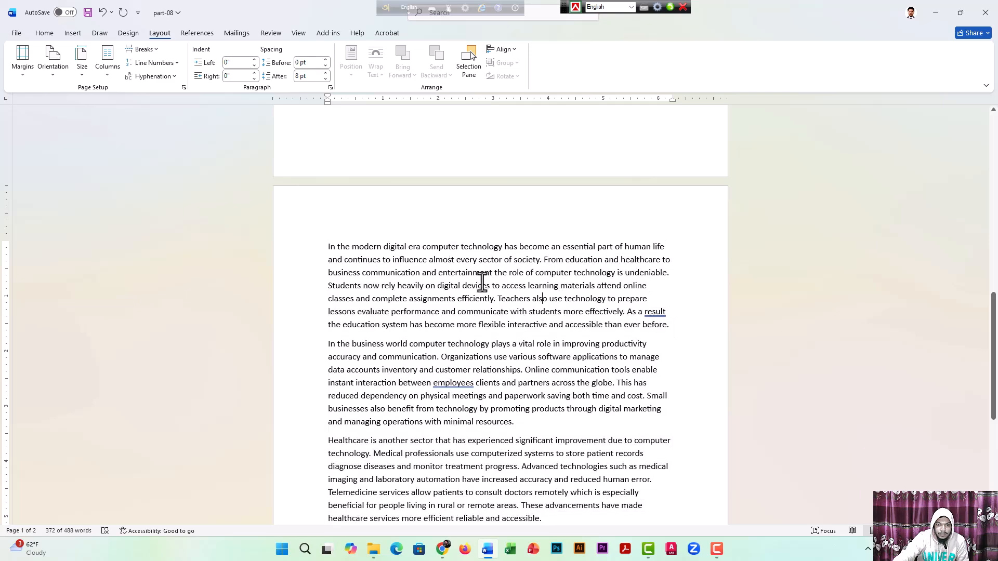
- Select all the English paragraphs on page 2, arrange them in three columns and deselect the text
{"action": "mouse_move", "coordinate": [328, 248]}
{"action": "left_mouse_down"}
{"action": "mouse_move", "coordinate": [627, 307]}
{"action": "mouse_move", "coordinate": [680, 447]}
{"action": "mouse_move", "coordinate": [499, 514]}
{"action": "left_mouse_up"}
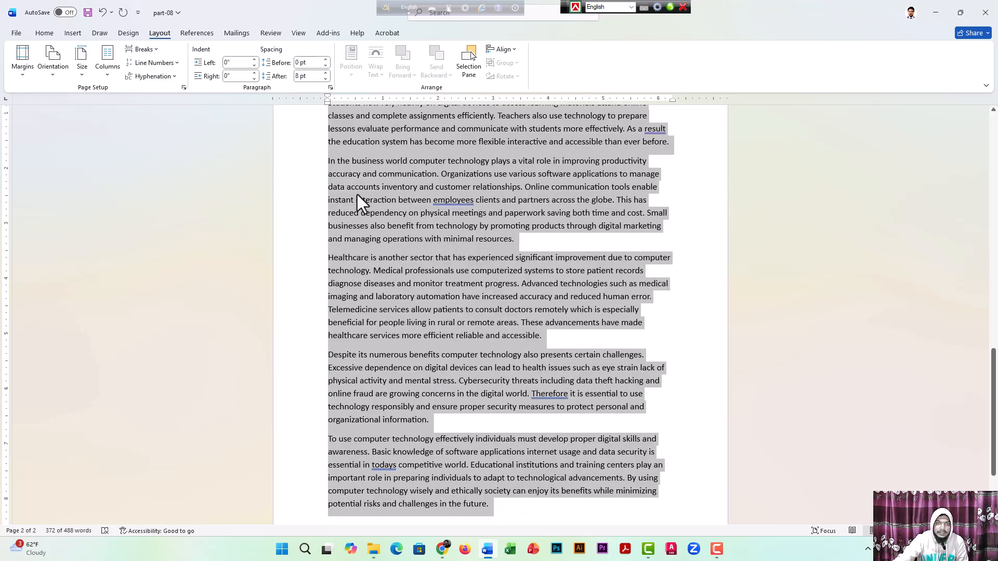
{"action": "left_click", "coordinate": [108, 72]}
{"action": "left_click", "coordinate": [134, 141]}
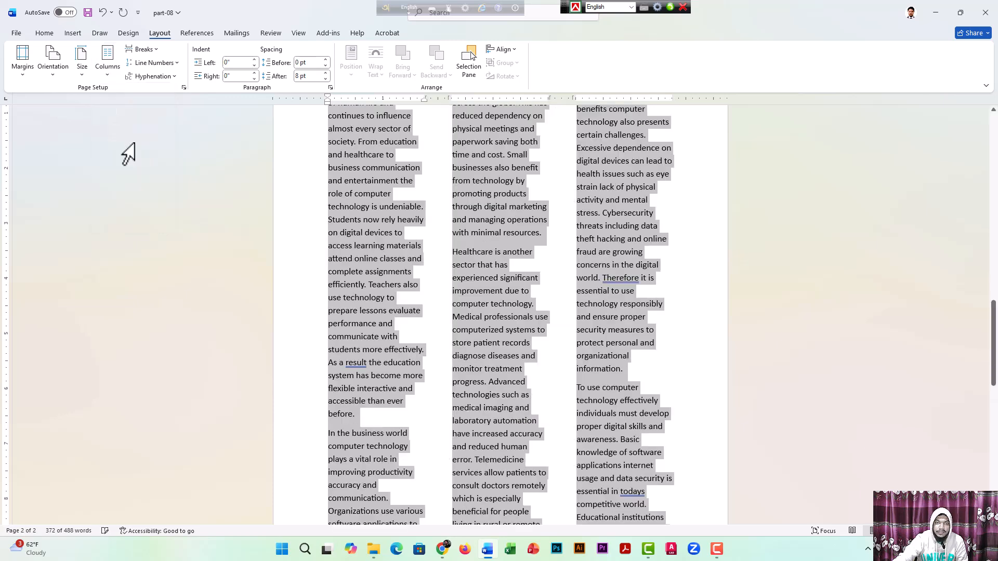
{"action": "scroll", "coordinate": [427, 260], "scroll_direction": "up", "scroll_amount": 3}
{"action": "scroll", "coordinate": [493, 264], "scroll_direction": "down", "scroll_amount": 2}
{"action": "scroll", "coordinate": [493, 264], "scroll_direction": "down", "scroll_amount": 7}
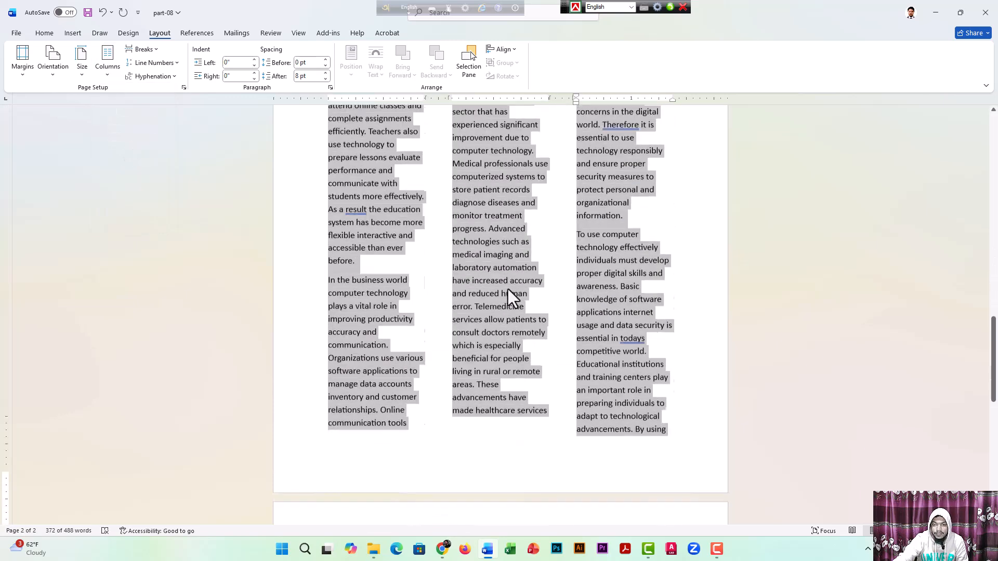
{"action": "scroll", "coordinate": [500, 302], "scroll_direction": "up", "scroll_amount": 3}
{"action": "left_click", "coordinate": [480, 325]}
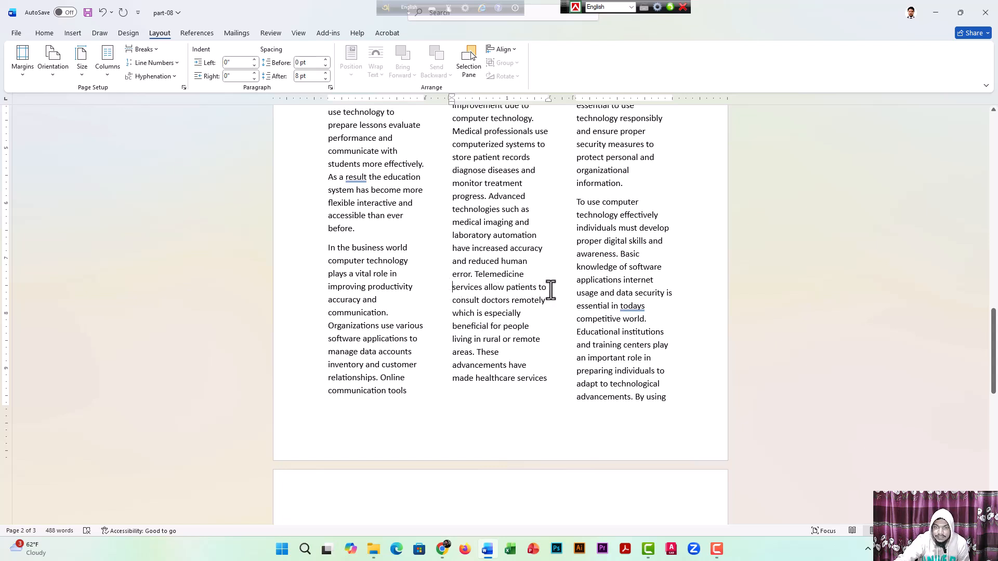
- Insert a column break in the middle column on page 2, directly before "services allow patients to"
{"action": "left_click", "coordinate": [453, 287]}
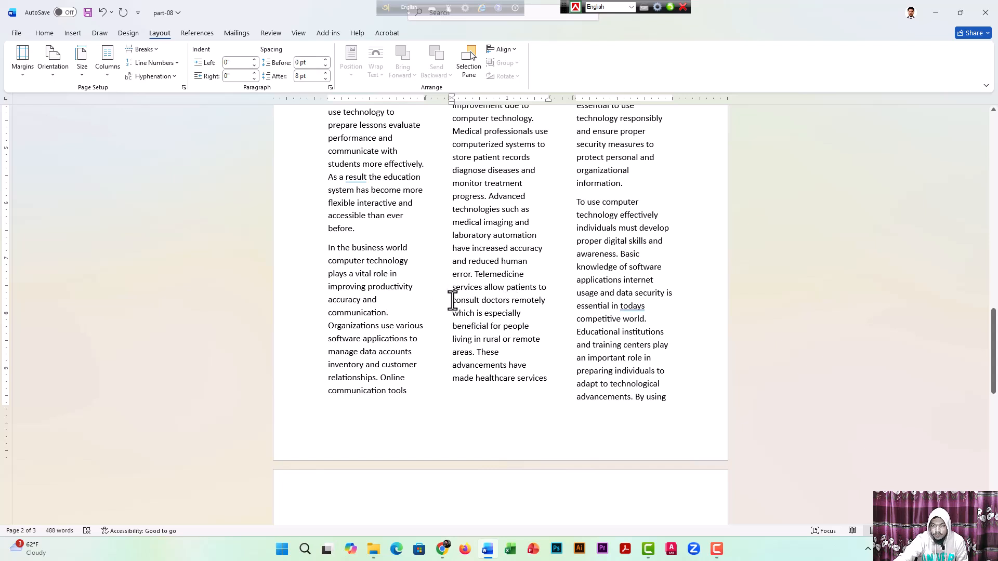
{"action": "left_click", "coordinate": [518, 366]}
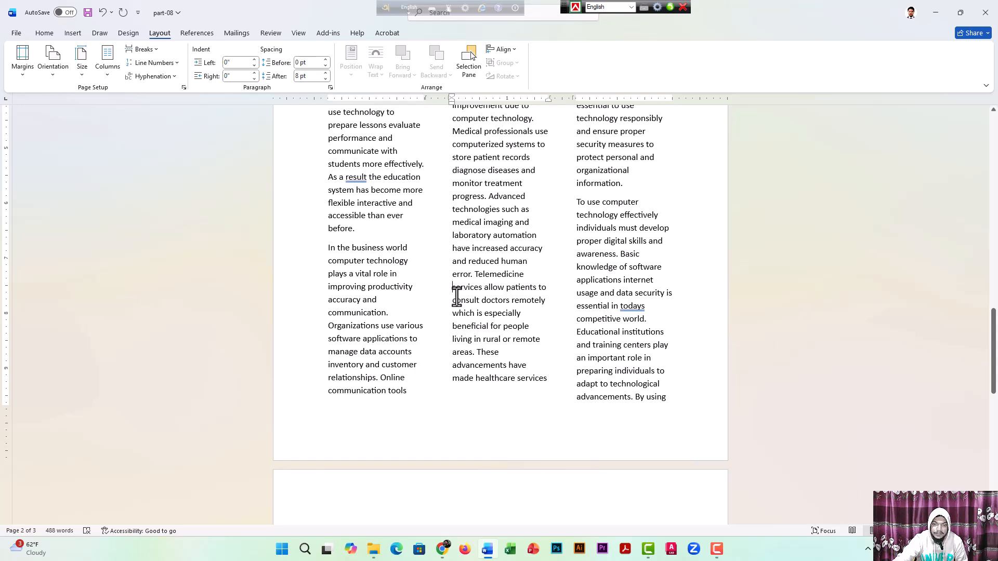
{"action": "scroll", "coordinate": [456, 292], "scroll_direction": "up", "scroll_amount": 5}
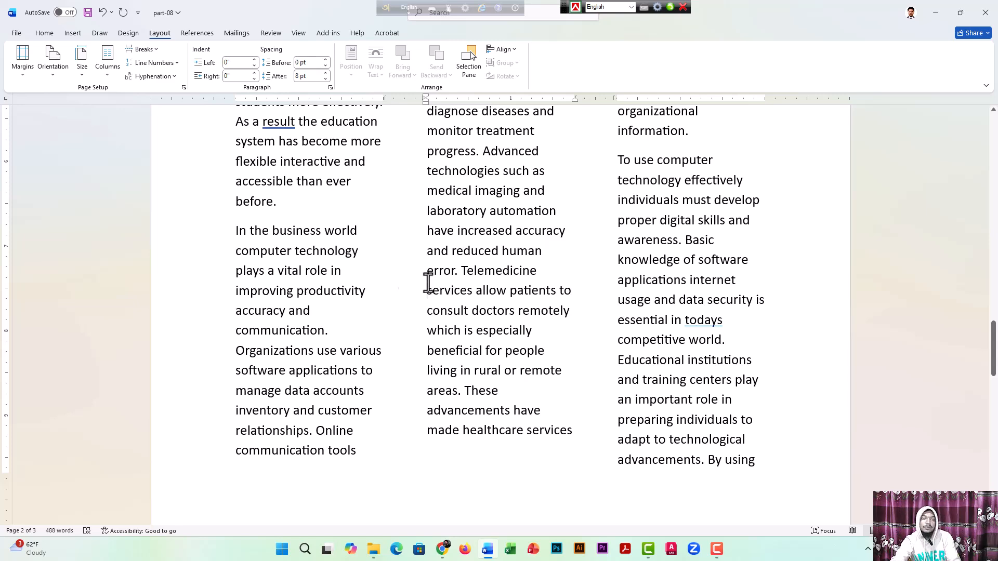
{"action": "left_click", "coordinate": [155, 52]}
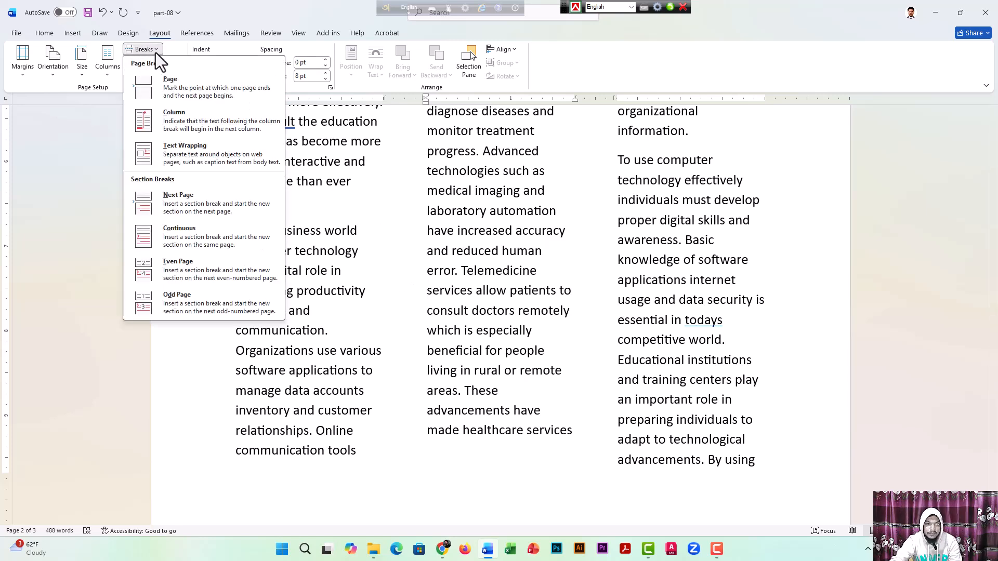
{"action": "left_click", "coordinate": [201, 128]}
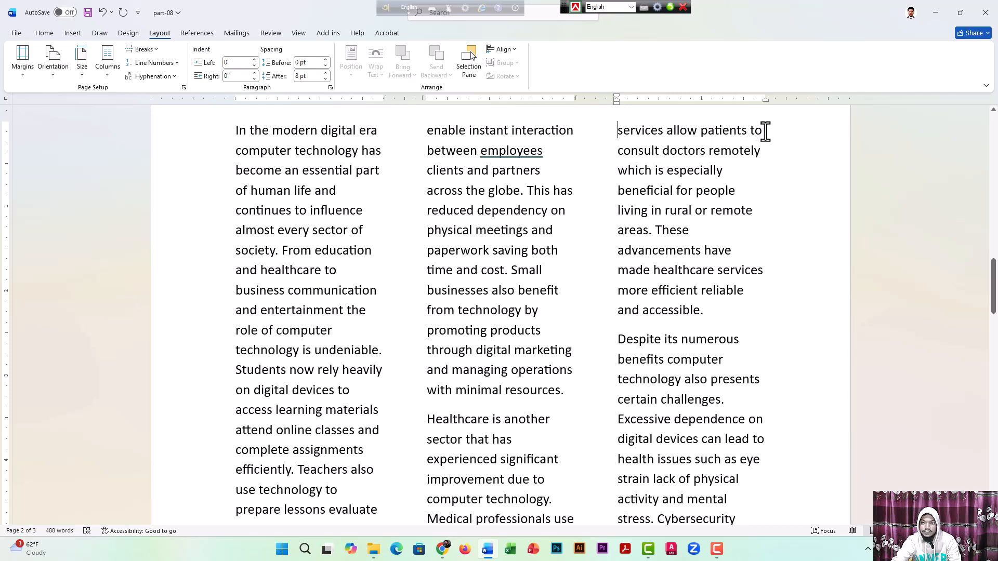
- Review how the text flows around the column break on page 2, and undo the break
{"action": "scroll", "coordinate": [678, 173], "scroll_direction": "down", "scroll_amount": 8}
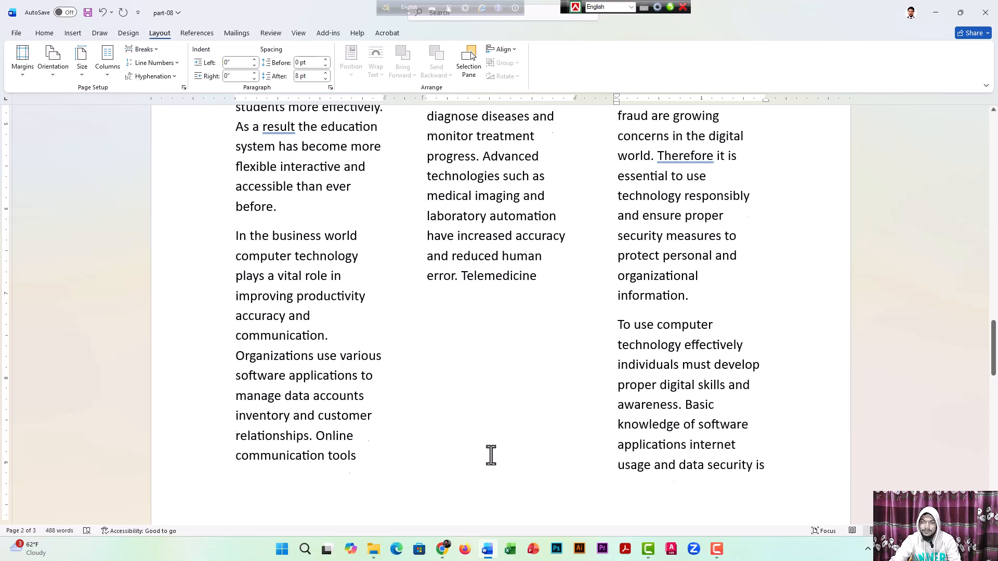
{"action": "scroll", "coordinate": [491, 446], "scroll_direction": "up", "scroll_amount": 4}
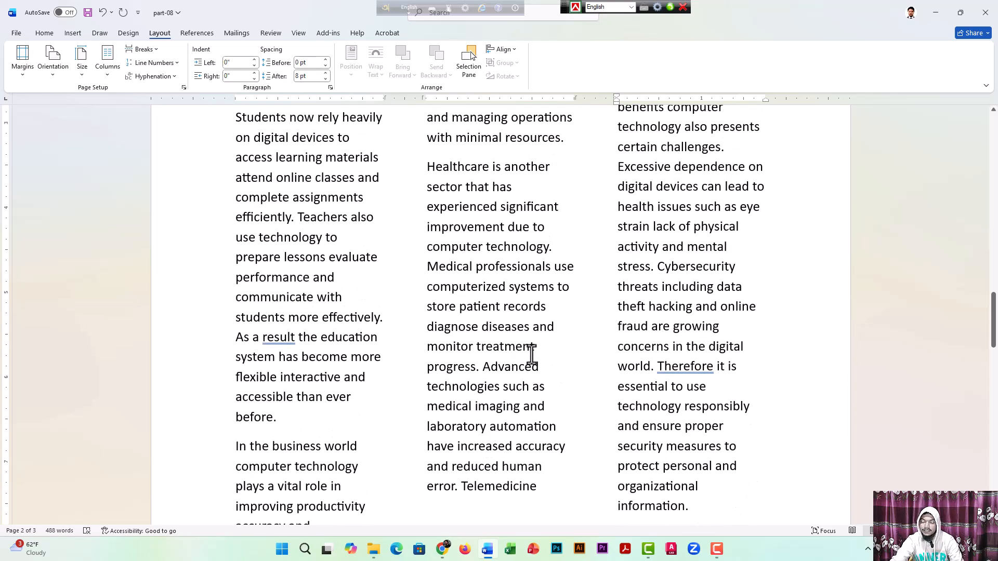
{"action": "scroll", "coordinate": [533, 353], "scroll_direction": "up", "scroll_amount": 3}
{"action": "scroll", "coordinate": [536, 355], "scroll_direction": "up", "scroll_amount": 3}
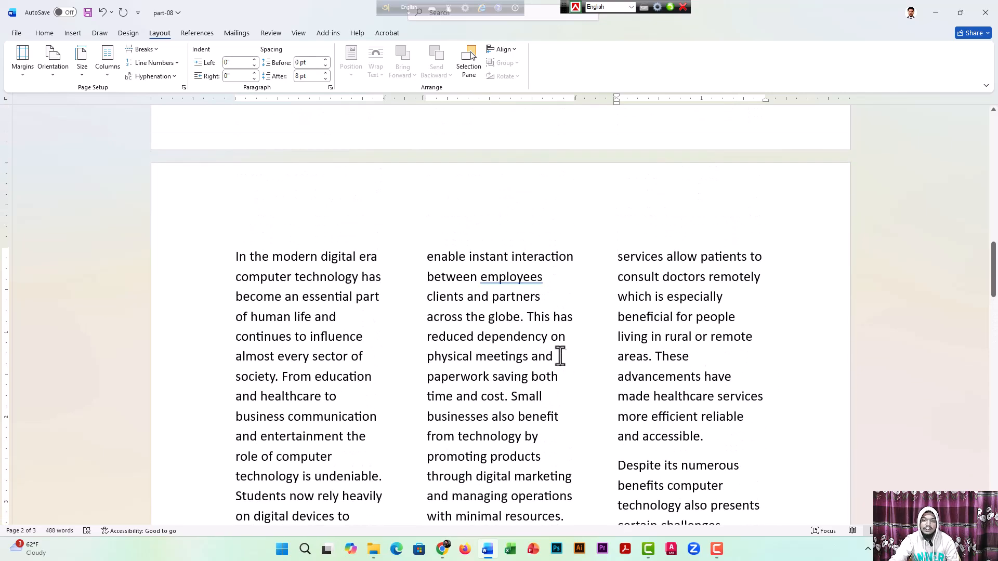
{"action": "scroll", "coordinate": [555, 349], "scroll_direction": "down", "scroll_amount": 3}
{"action": "scroll", "coordinate": [534, 350], "scroll_direction": "up", "scroll_amount": 6}
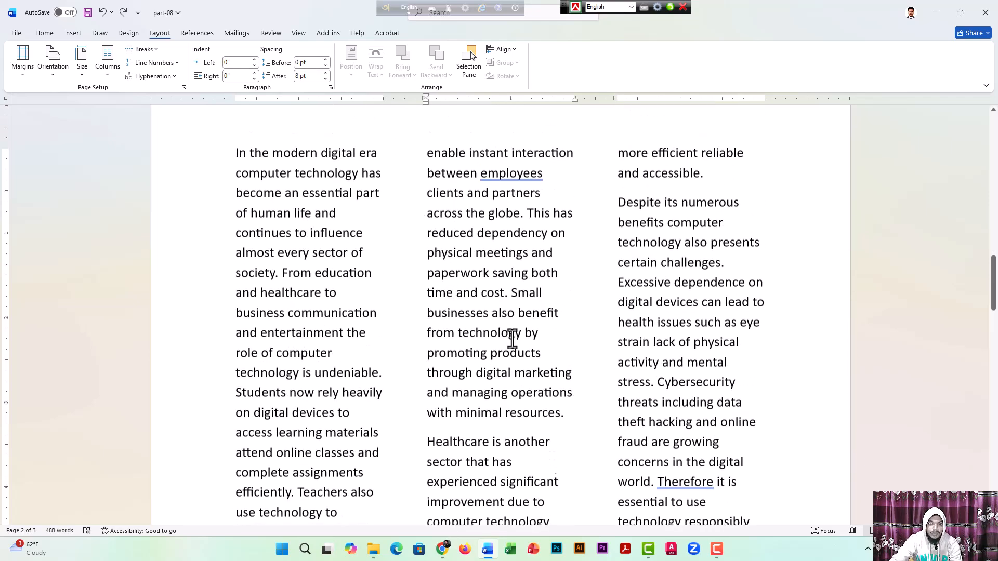
{"action": "scroll", "coordinate": [512, 338], "scroll_direction": "up", "scroll_amount": 2}
{"action": "scroll", "coordinate": [510, 339], "scroll_direction": "down", "scroll_amount": 3}
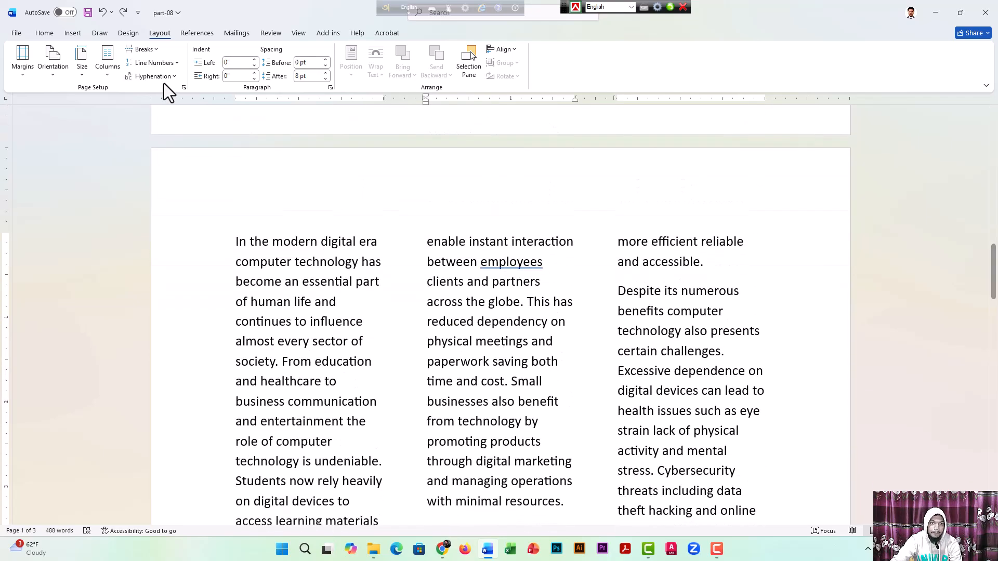
{"action": "left_click", "coordinate": [160, 51]}
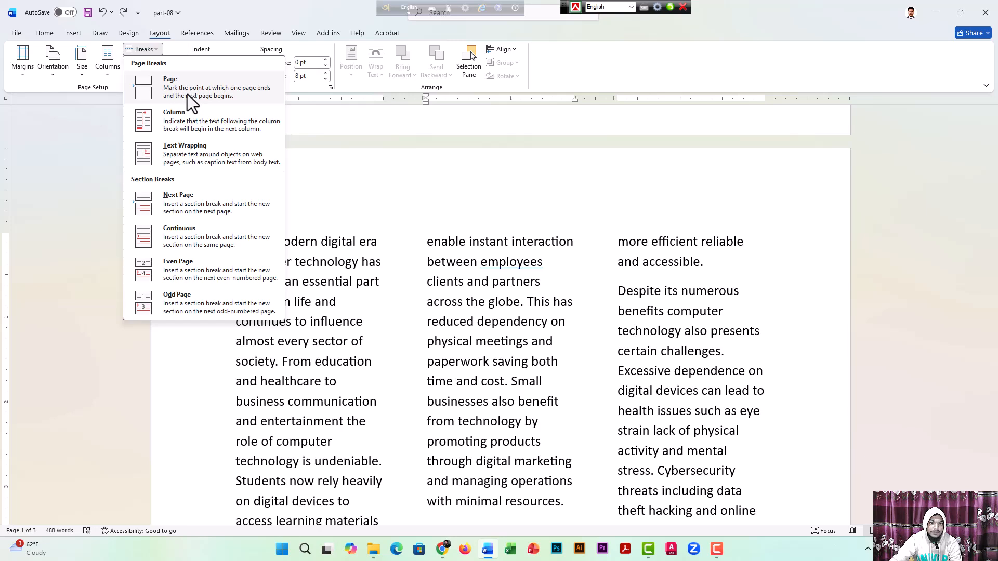
{"action": "scroll", "coordinate": [533, 231], "scroll_direction": "down", "scroll_amount": 6}
{"action": "left_click", "coordinate": [575, 248]}
{"action": "scroll", "coordinate": [583, 240], "scroll_direction": "up", "scroll_amount": 3}
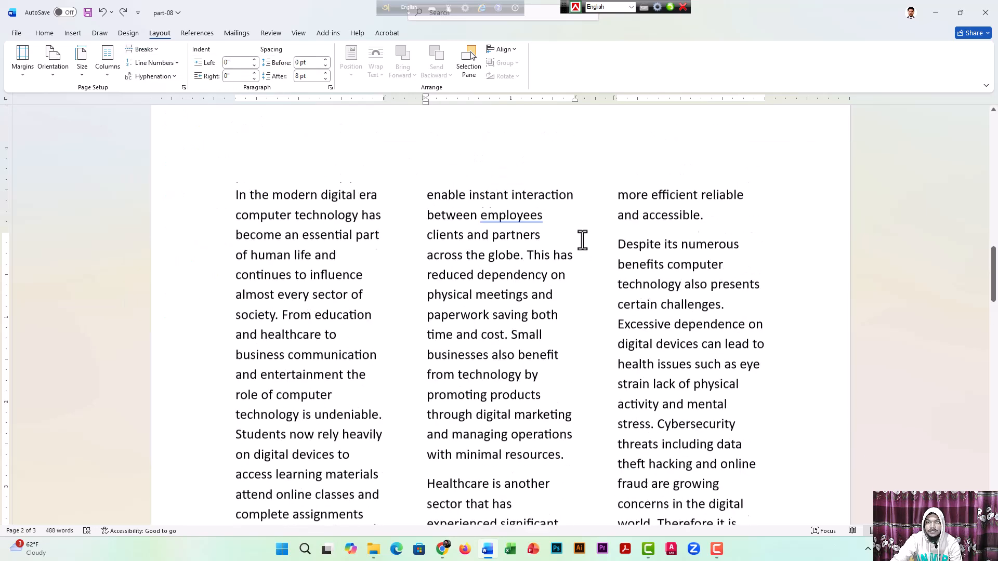
- Insert a page break before "more efficient reliable" at the start of the third column on page 2
{"action": "scroll", "coordinate": [584, 240], "scroll_direction": "up", "scroll_amount": 2}
{"action": "left_click", "coordinate": [614, 241]}
{"action": "left_click", "coordinate": [615, 241]}
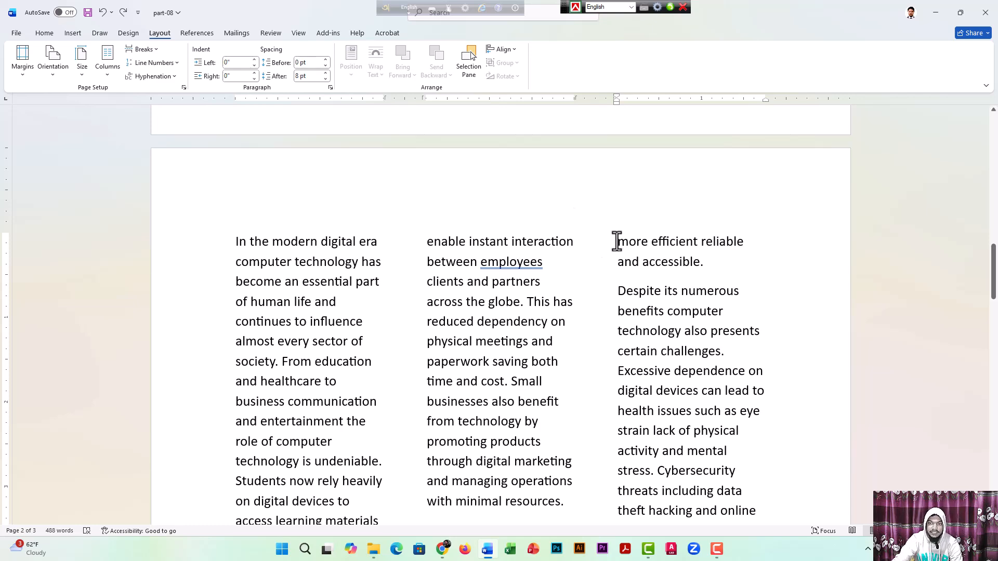
{"action": "left_click", "coordinate": [158, 54]}
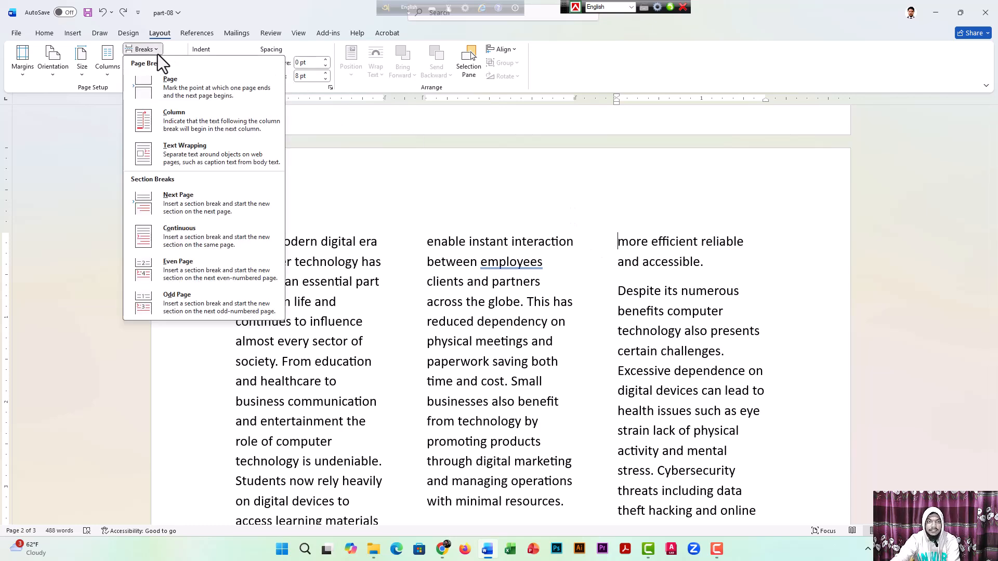
{"action": "left_click", "coordinate": [183, 88]}
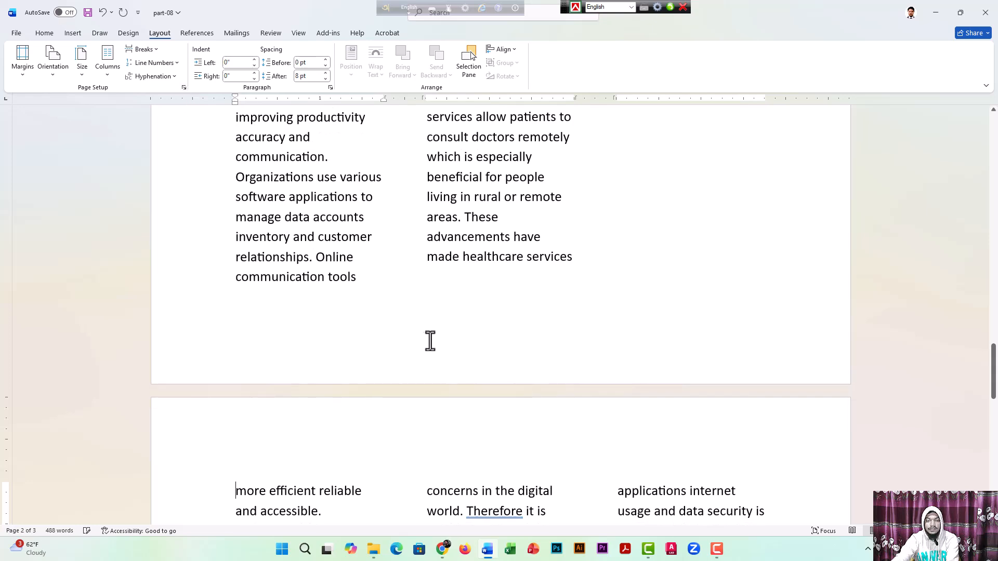
{"action": "scroll", "coordinate": [328, 377], "scroll_direction": "down", "scroll_amount": 2}
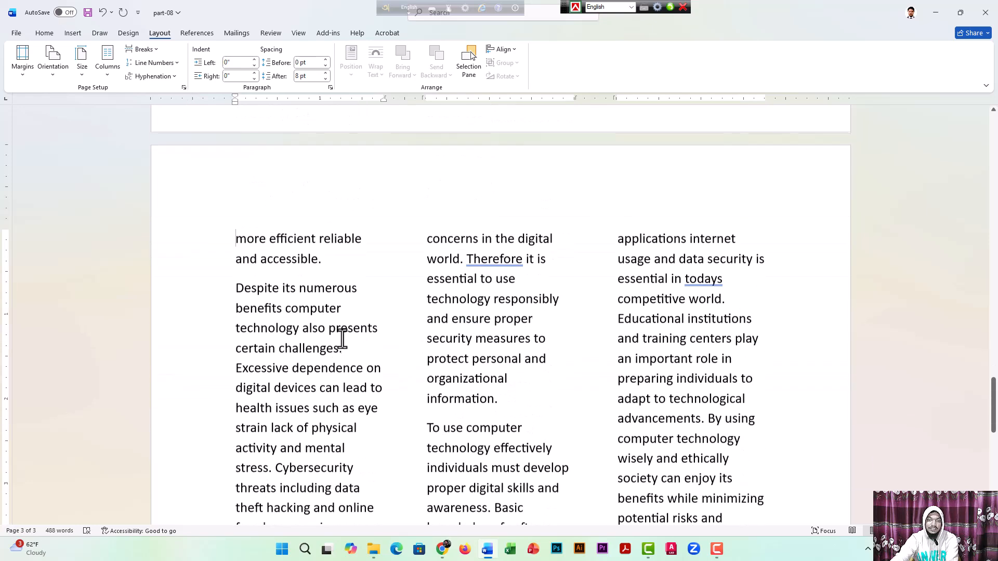
{"action": "scroll", "coordinate": [312, 229], "scroll_direction": "up", "scroll_amount": 5}
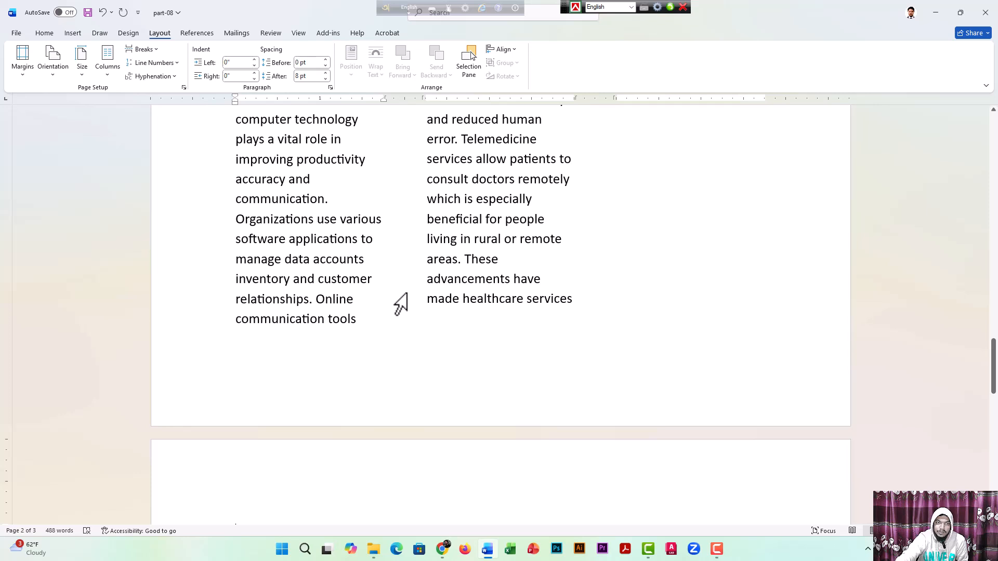
- Turn on continuous line numbering for the three-column text
{"action": "left_click", "coordinate": [177, 63]}
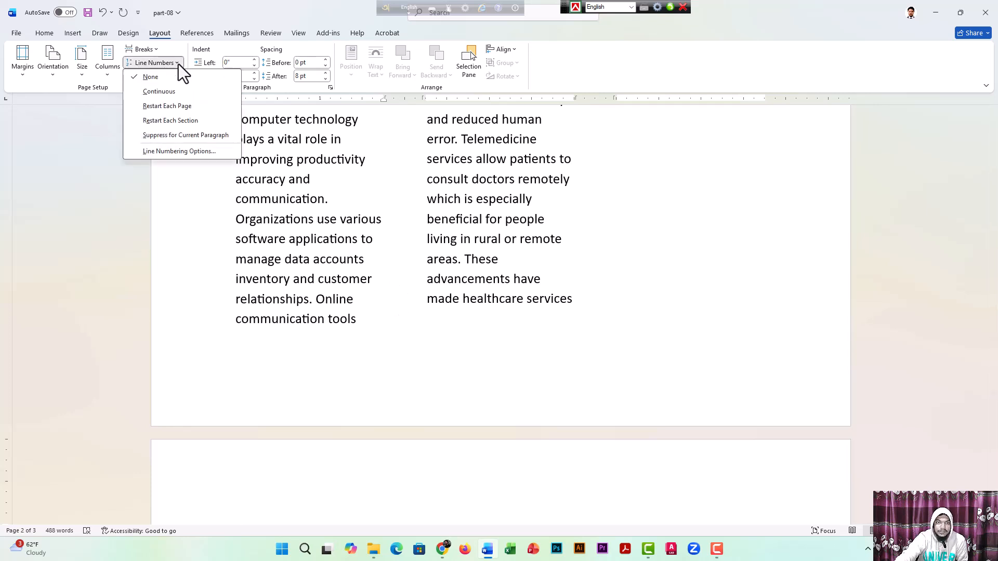
{"action": "left_click", "coordinate": [167, 92]}
{"action": "scroll", "coordinate": [405, 352], "scroll_direction": "down", "scroll_amount": 5}
{"action": "scroll", "coordinate": [424, 378], "scroll_direction": "down", "scroll_amount": 2}
{"action": "scroll", "coordinate": [238, 340], "scroll_direction": "up", "scroll_amount": 3}
{"action": "left_click", "coordinate": [233, 276]}
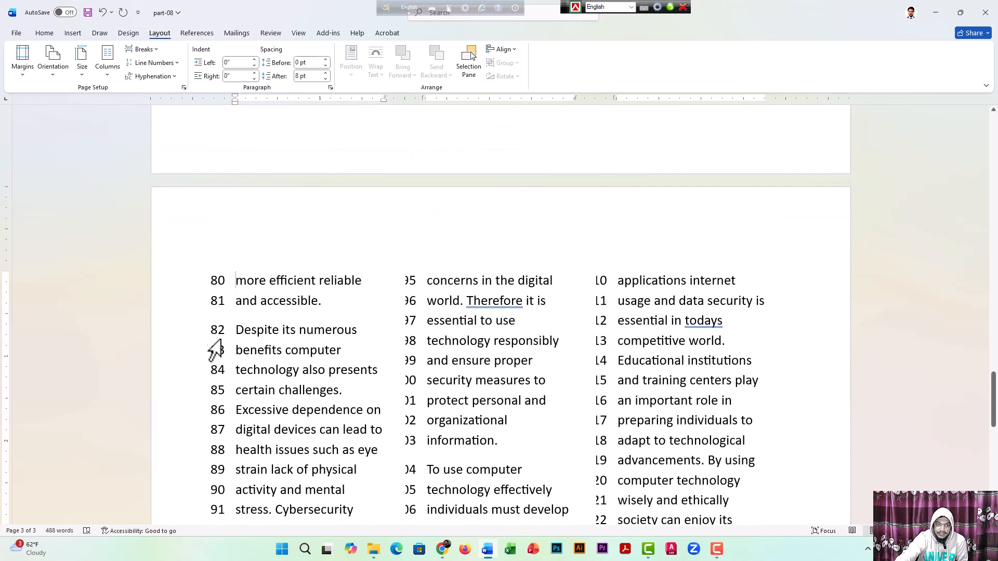
- Examine how the line numbers run through the columns from page 2 to the end of page 3
{"action": "scroll", "coordinate": [213, 343], "scroll_direction": "down", "scroll_amount": 5}
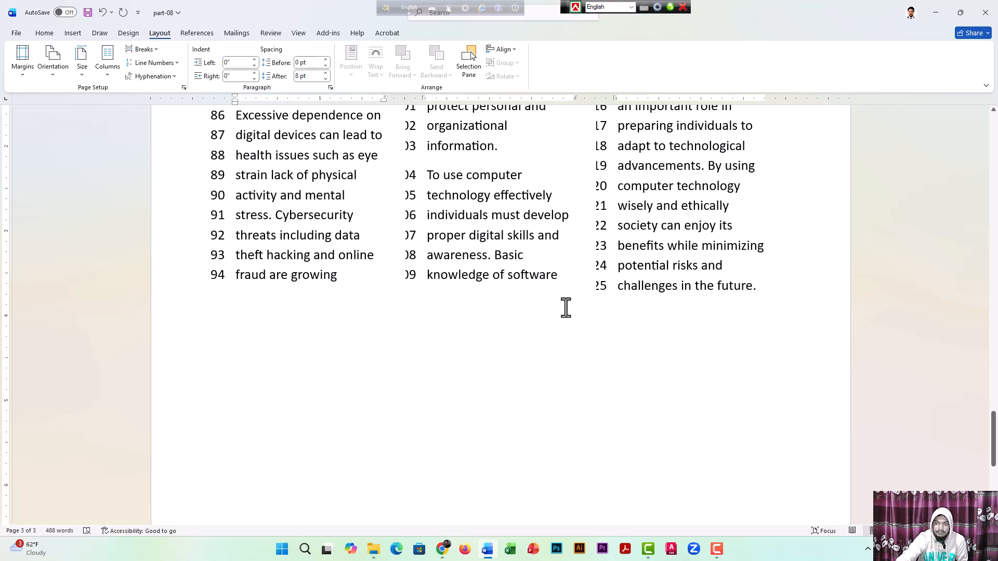
{"action": "scroll", "coordinate": [564, 308], "scroll_direction": "up", "scroll_amount": 10}
{"action": "scroll", "coordinate": [555, 304], "scroll_direction": "up", "scroll_amount": 20}
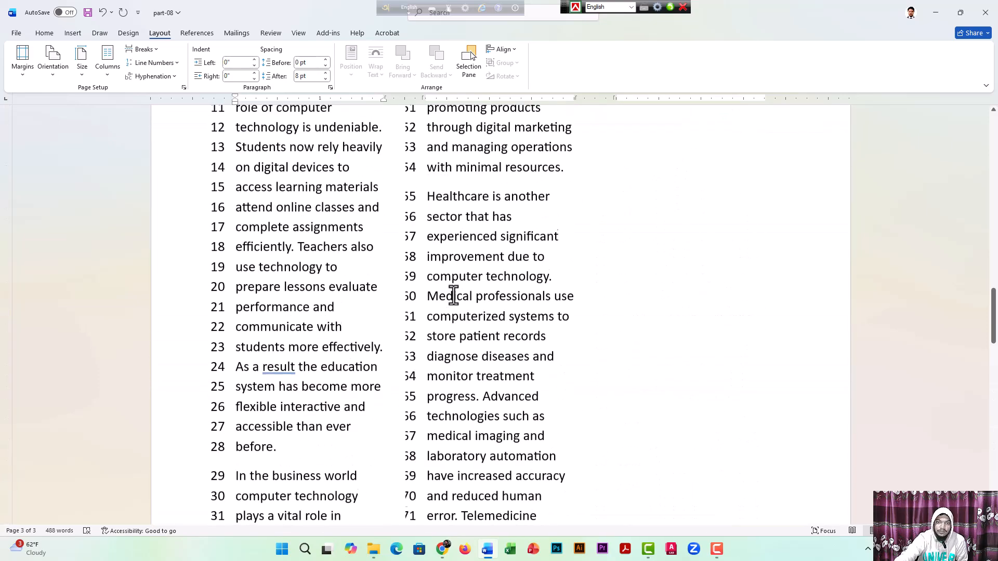
{"action": "scroll", "coordinate": [291, 360], "scroll_direction": "down", "scroll_amount": 1}
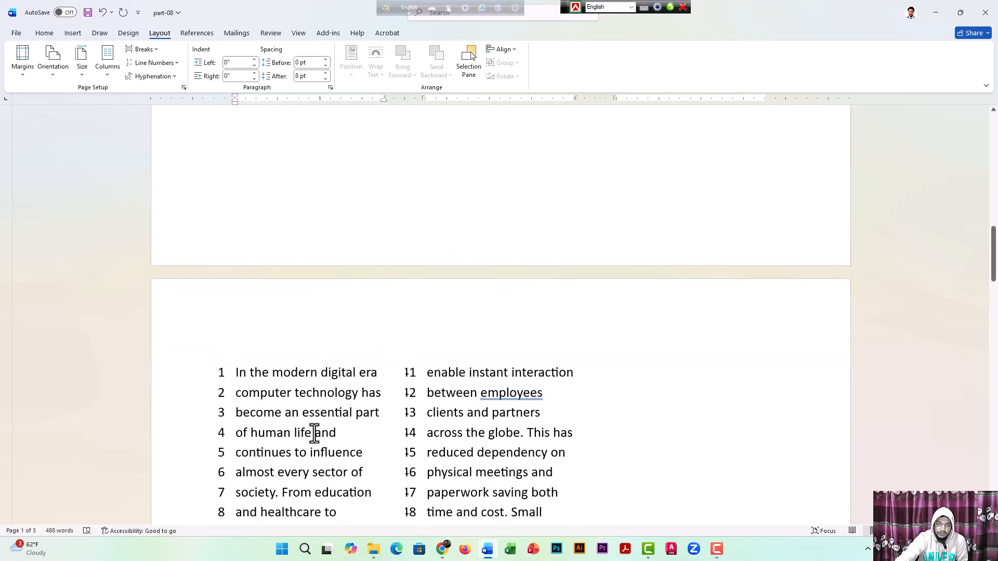
{"action": "scroll", "coordinate": [399, 402], "scroll_direction": "down", "scroll_amount": 10}
{"action": "scroll", "coordinate": [403, 393], "scroll_direction": "down", "scroll_amount": 20}
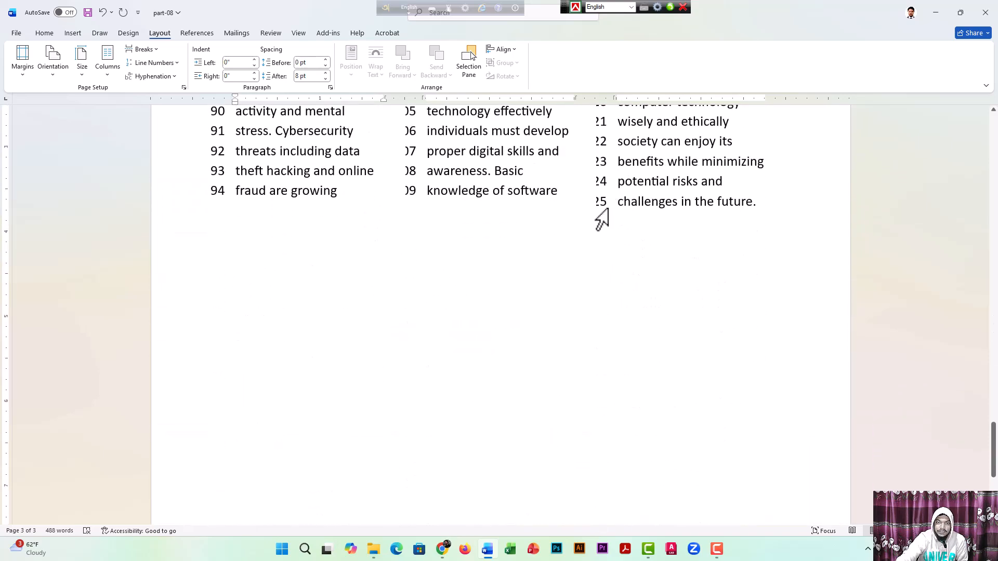
{"action": "scroll", "coordinate": [457, 263], "scroll_direction": "up", "scroll_amount": 5}
{"action": "scroll", "coordinate": [448, 274], "scroll_direction": "up", "scroll_amount": 1}
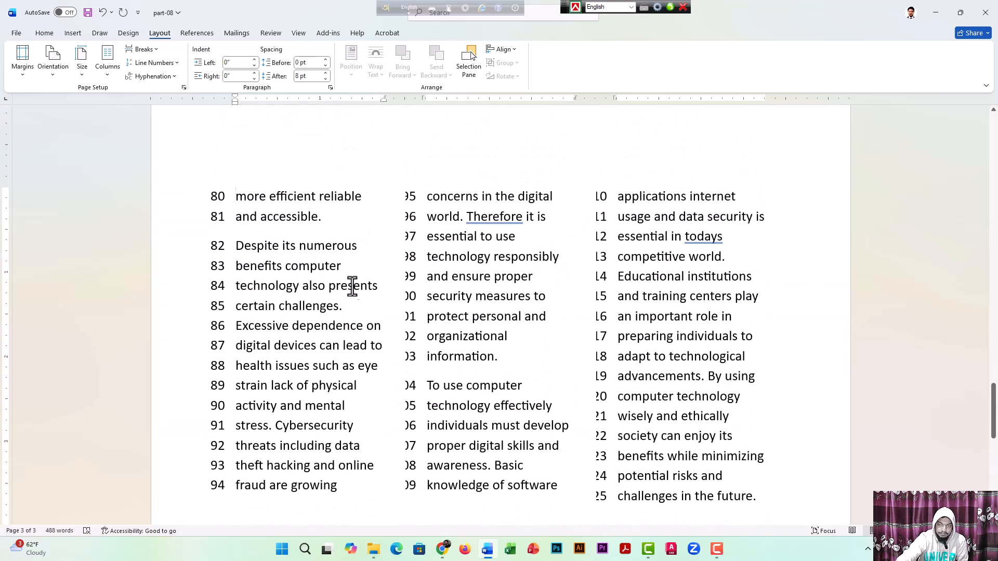
{"action": "scroll", "coordinate": [177, 182], "scroll_direction": "up", "scroll_amount": 2}
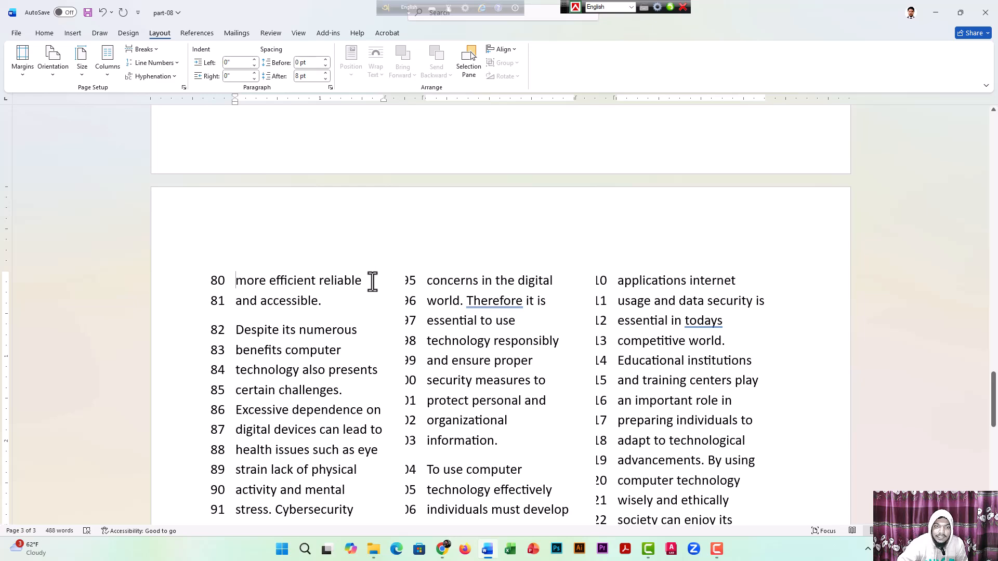
- Set line numbering back to None for the three-column text and return to page 1
{"action": "left_click", "coordinate": [176, 66]}
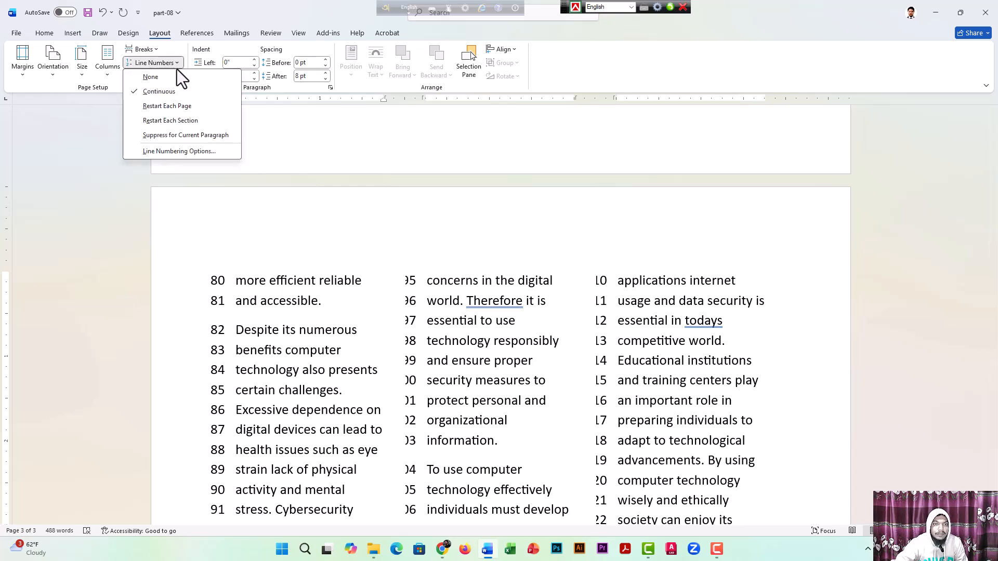
{"action": "left_click", "coordinate": [166, 77]}
{"action": "scroll", "coordinate": [399, 367], "scroll_direction": "up", "scroll_amount": 15}
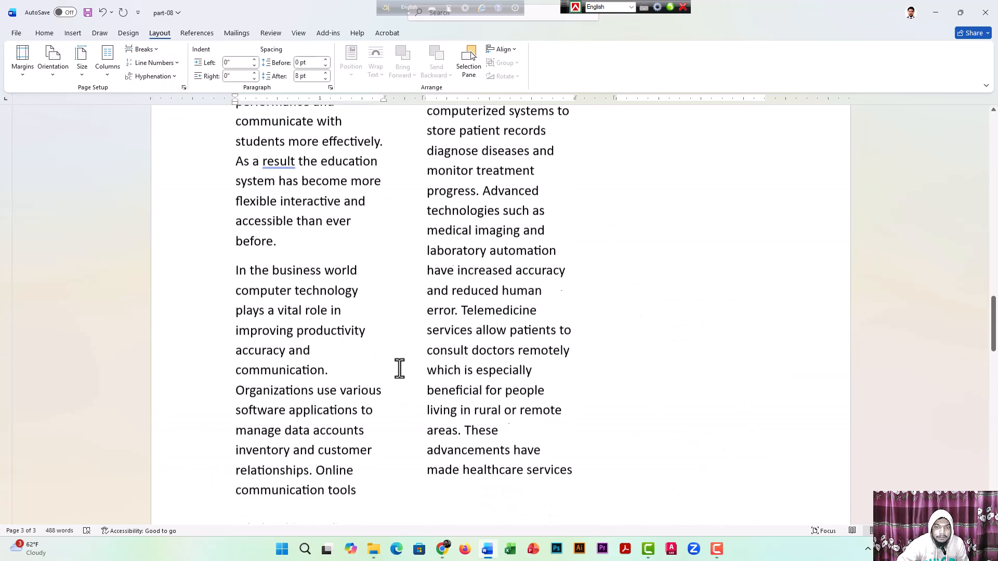
{"action": "scroll", "coordinate": [460, 402], "scroll_direction": "up", "scroll_amount": 20}
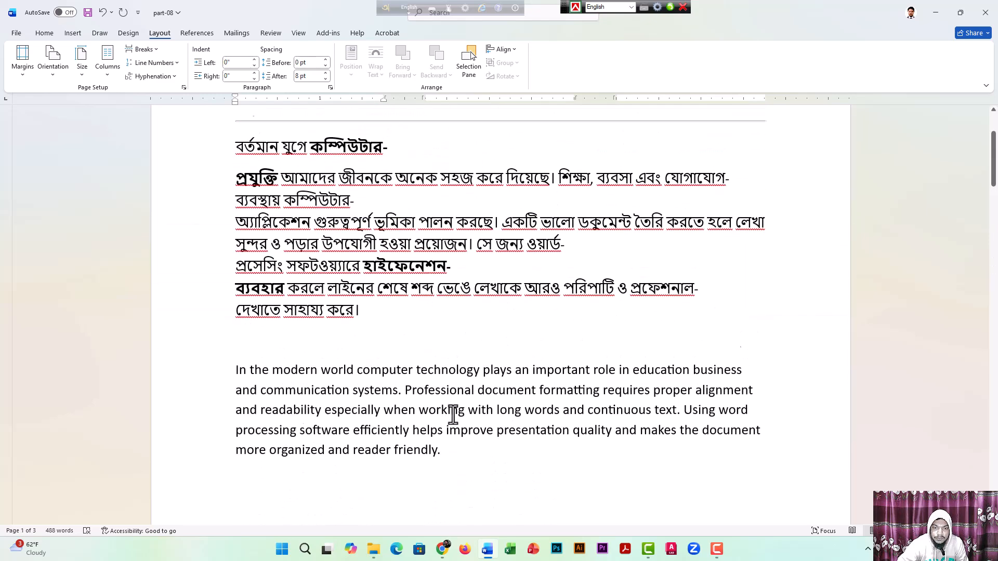
- Turn on automatic hyphenation for the English paragraph on page 1 beginning "In the modern world"
{"action": "left_click_drag", "start_coordinate": [235, 244], "coordinate": [470, 320]}
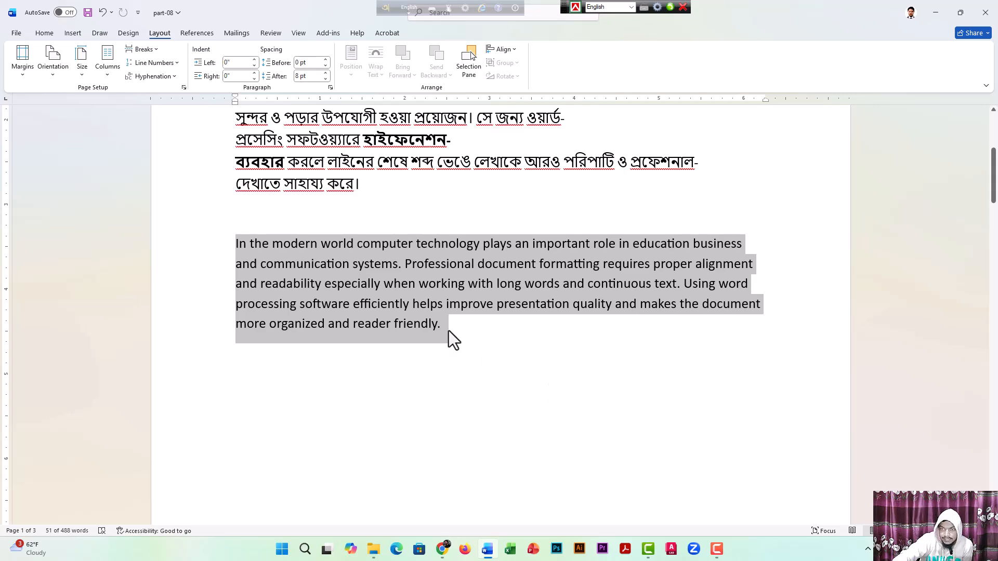
{"action": "left_click", "coordinate": [448, 331]}
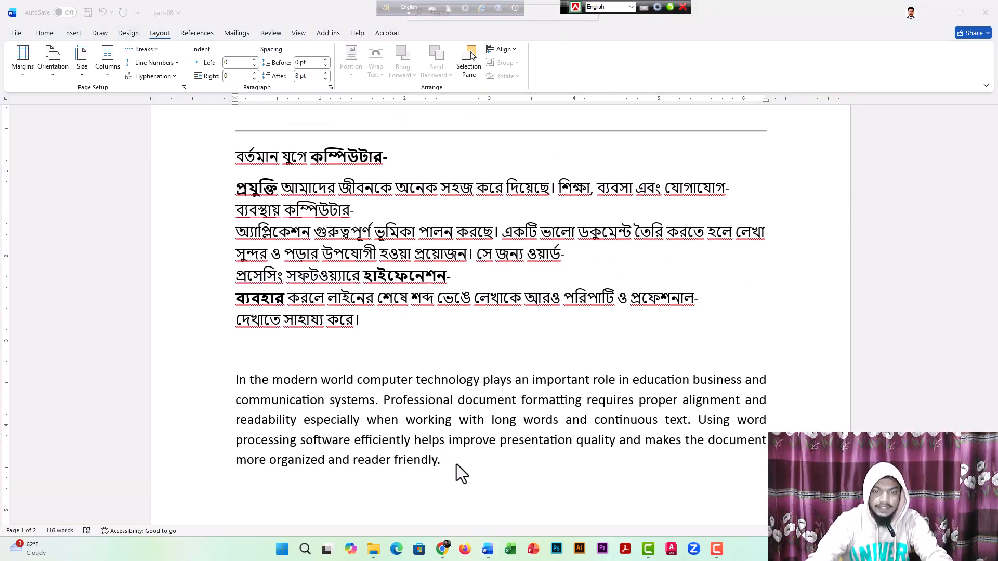
{"action": "left_click", "coordinate": [451, 466]}
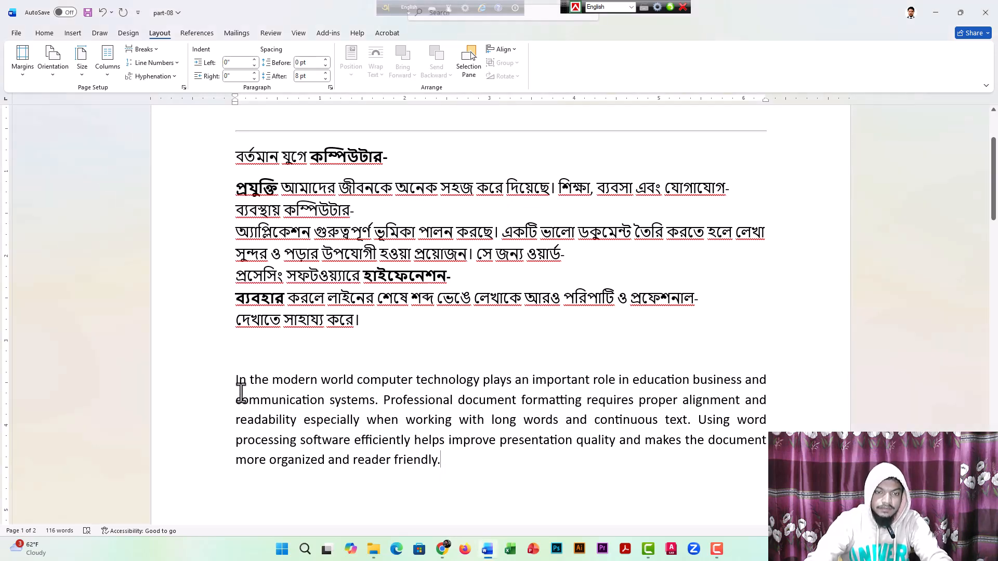
{"action": "left_click_drag", "start_coordinate": [232, 381], "coordinate": [437, 461]}
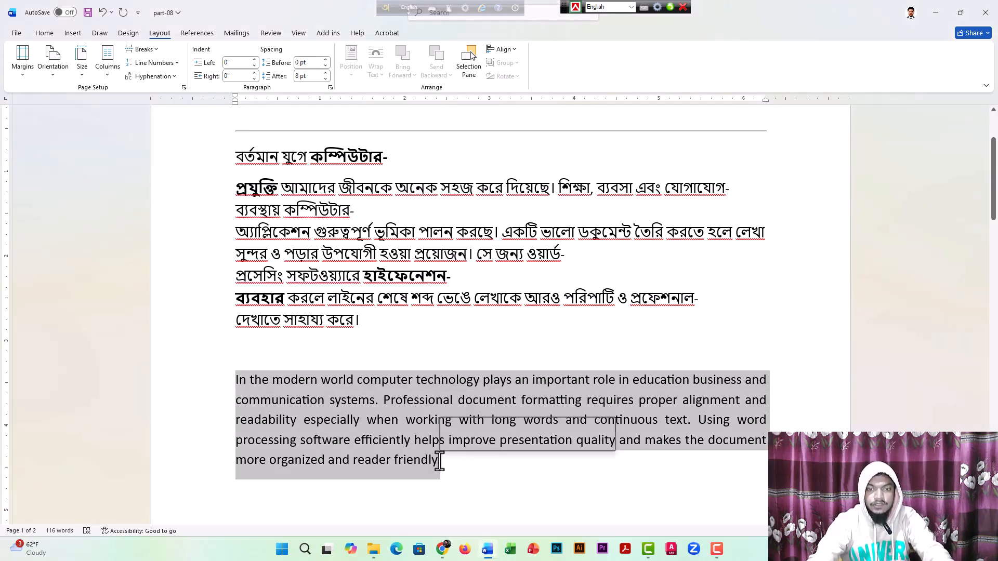
{"action": "left_click", "coordinate": [165, 77]}
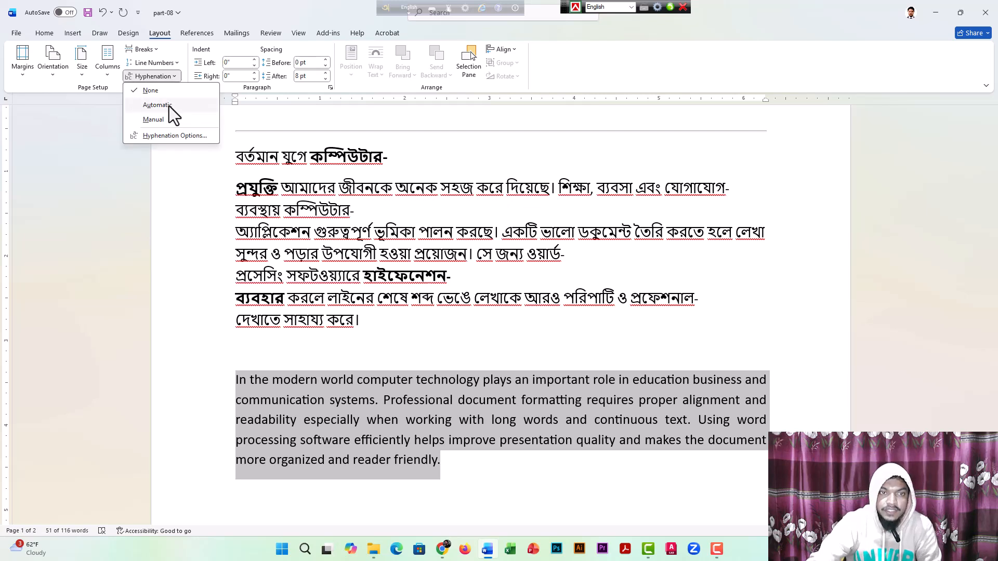
{"action": "left_click", "coordinate": [169, 107]}
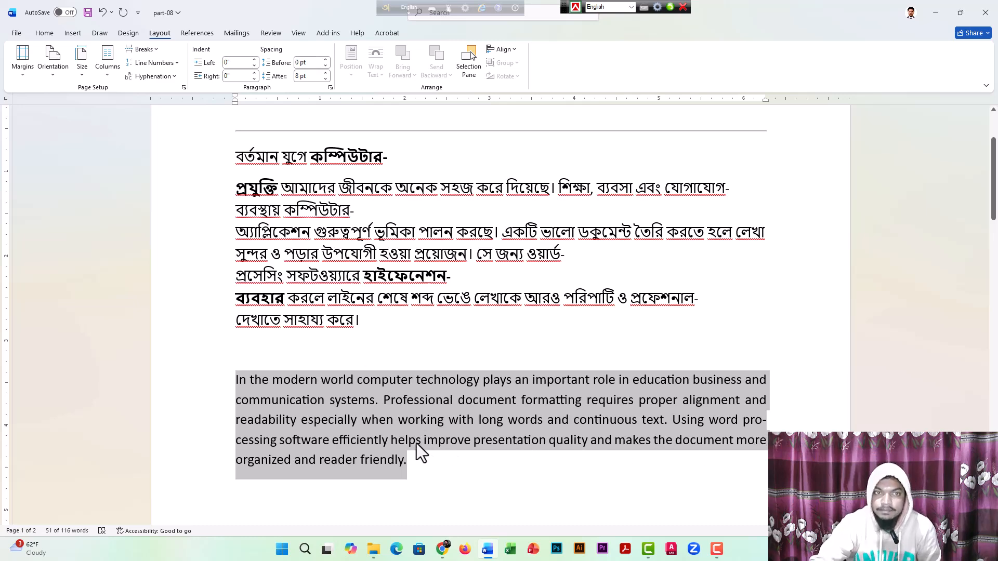
{"action": "left_click", "coordinate": [419, 461]}
- Increase the indent of the English paragraph by one level and undo the change
{"action": "scroll", "coordinate": [390, 311], "scroll_direction": "up", "scroll_amount": 3}
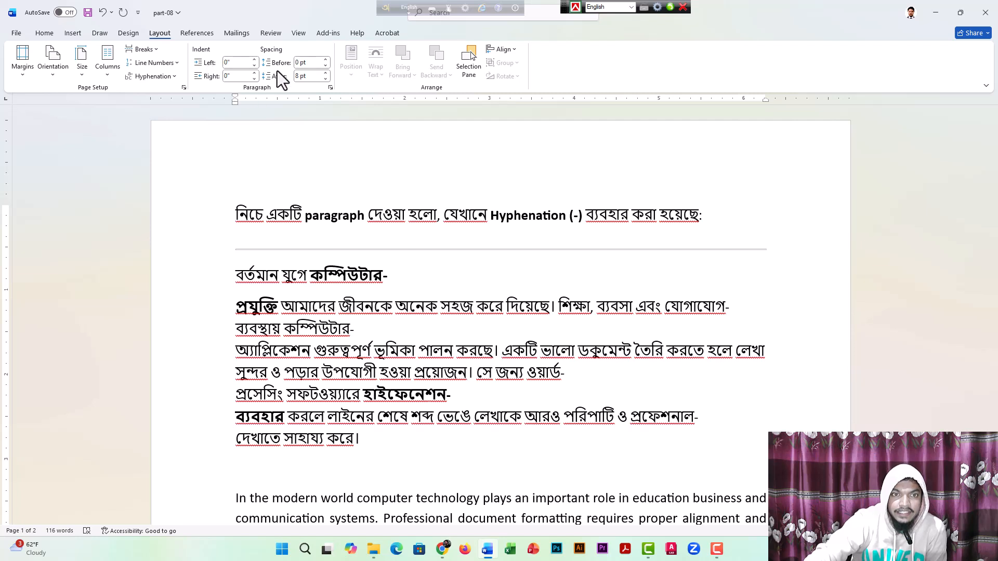
{"action": "left_click", "coordinate": [45, 34]}
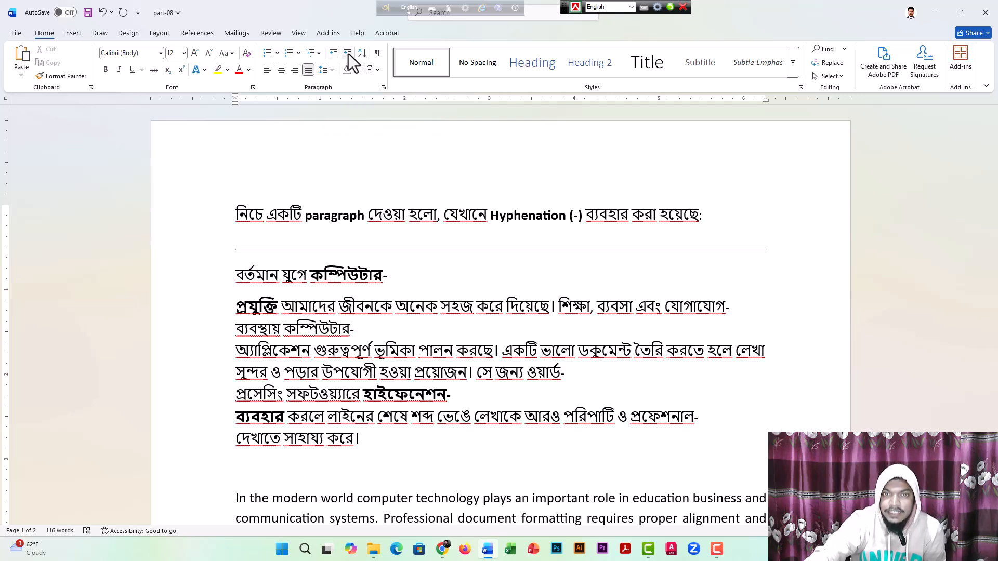
{"action": "scroll", "coordinate": [342, 91], "scroll_direction": "down", "scroll_amount": 1}
{"action": "scroll", "coordinate": [342, 92], "scroll_direction": "down", "scroll_amount": 2}
{"action": "scroll", "coordinate": [263, 350], "scroll_direction": "down", "scroll_amount": 4}
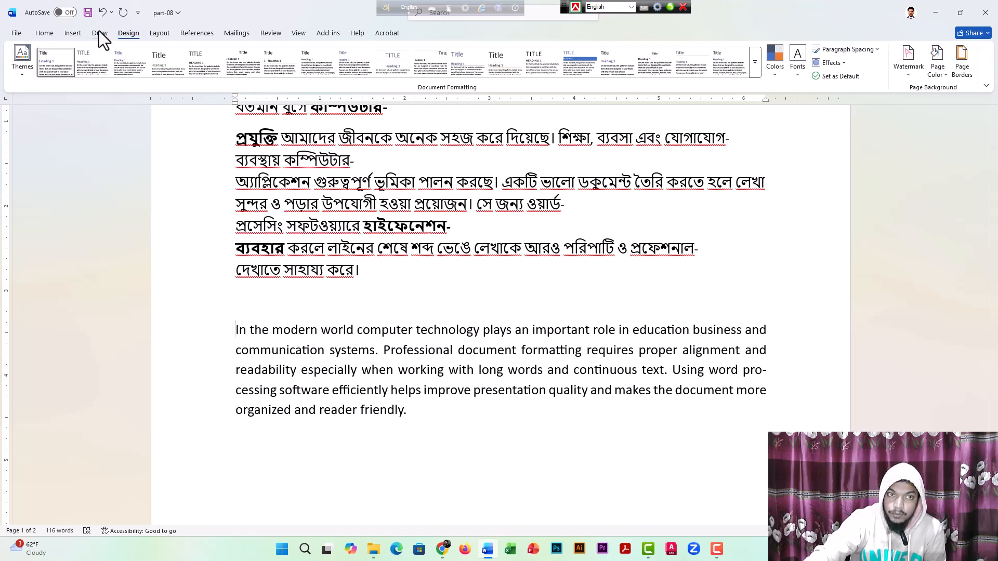
{"action": "left_click", "coordinate": [38, 34]}
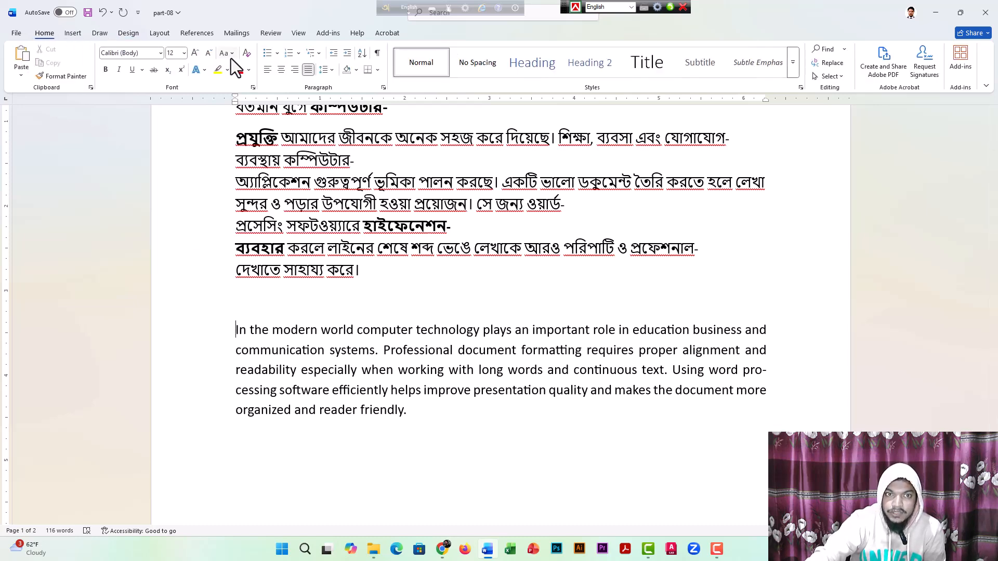
{"action": "left_click", "coordinate": [347, 53]}
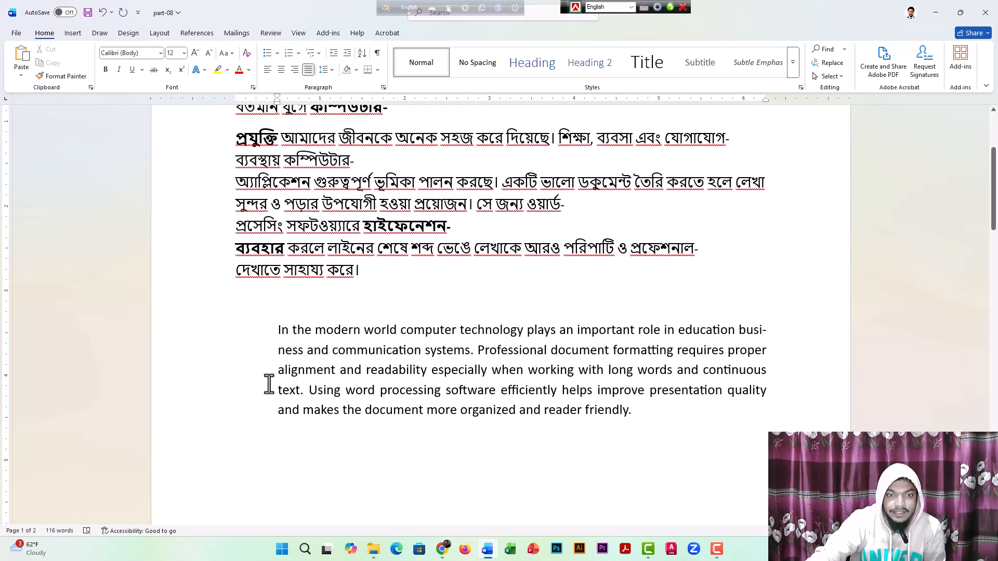
{"action": "key", "text": "ctrl+z"}
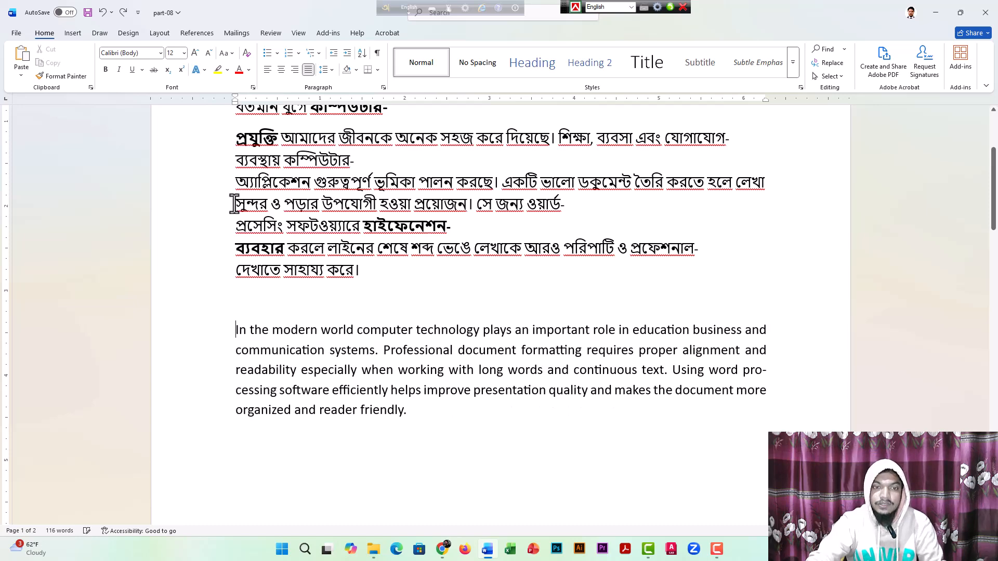
- Examine the layout options for aligning objects without choosing any of them
{"action": "left_click", "coordinate": [159, 34]}
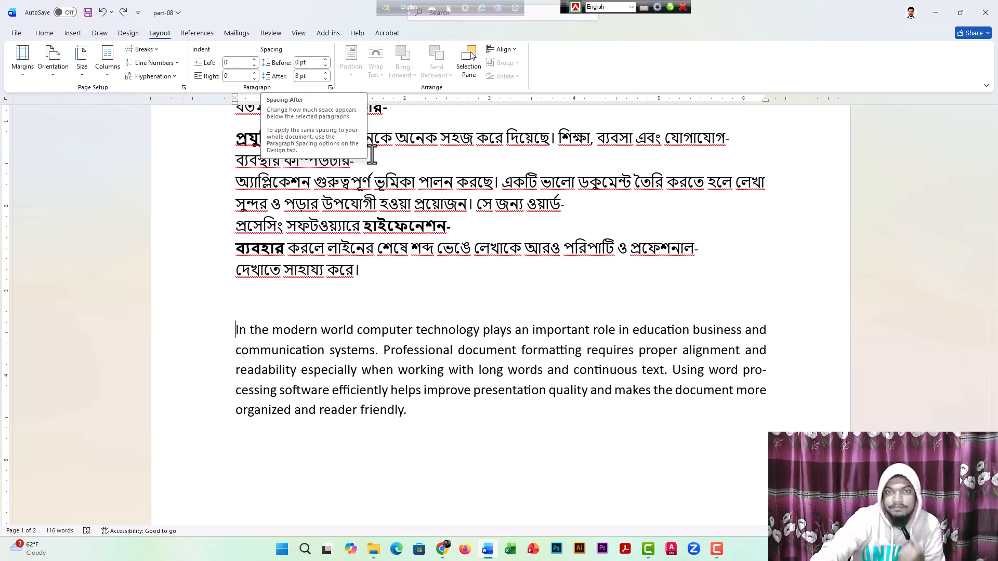
{"action": "left_click", "coordinate": [515, 50]}
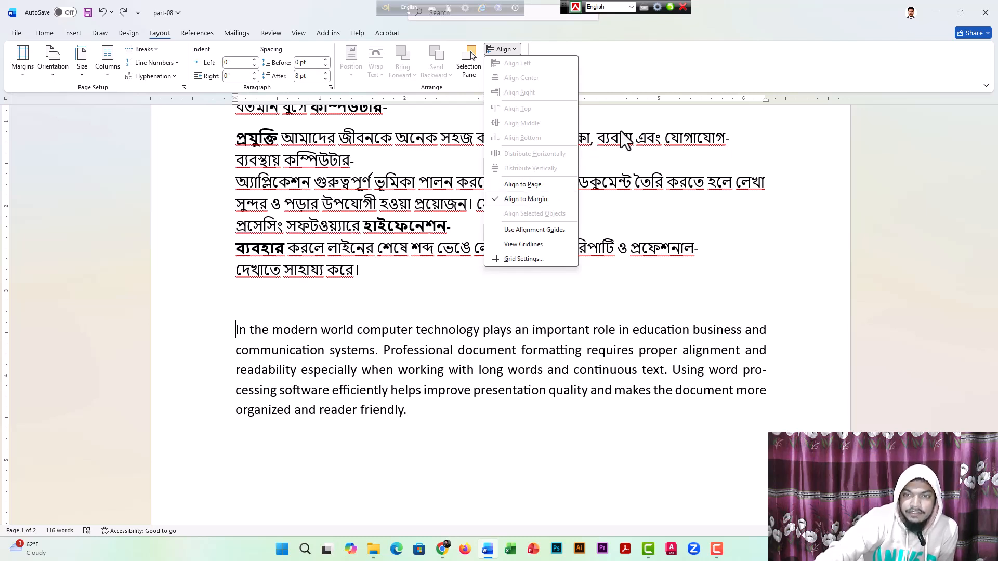
{"action": "left_click", "coordinate": [690, 271]}
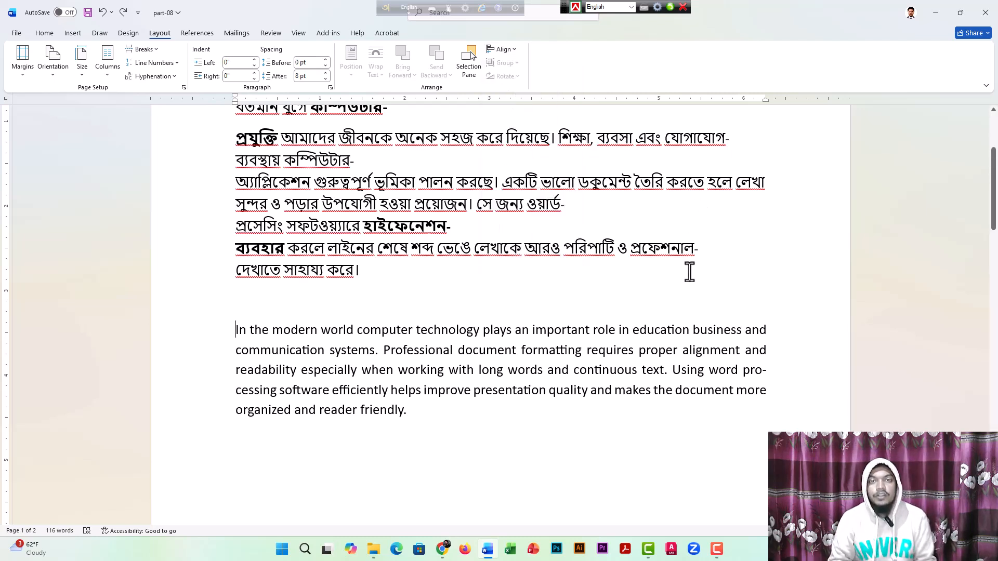